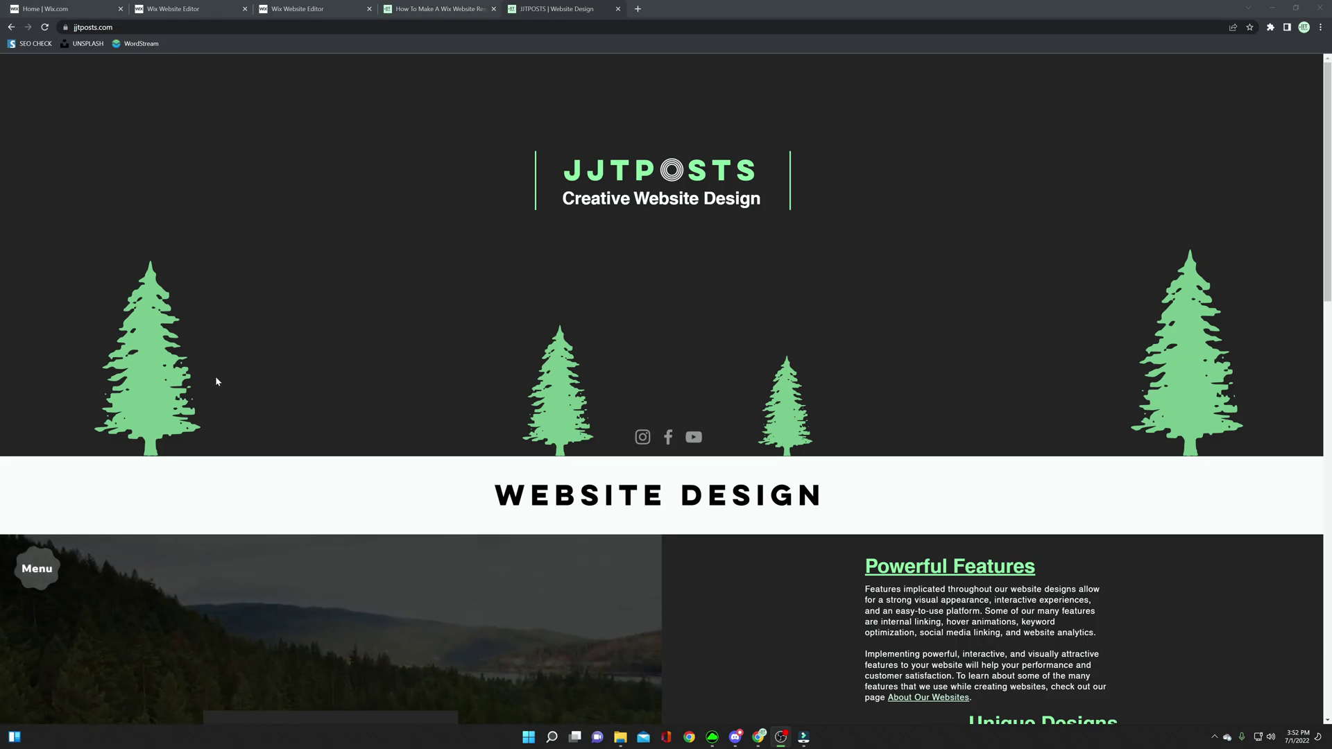
Shrink the browser window to test the layout, then maximize it again.
{"action": "key", "text": "super+Down"}
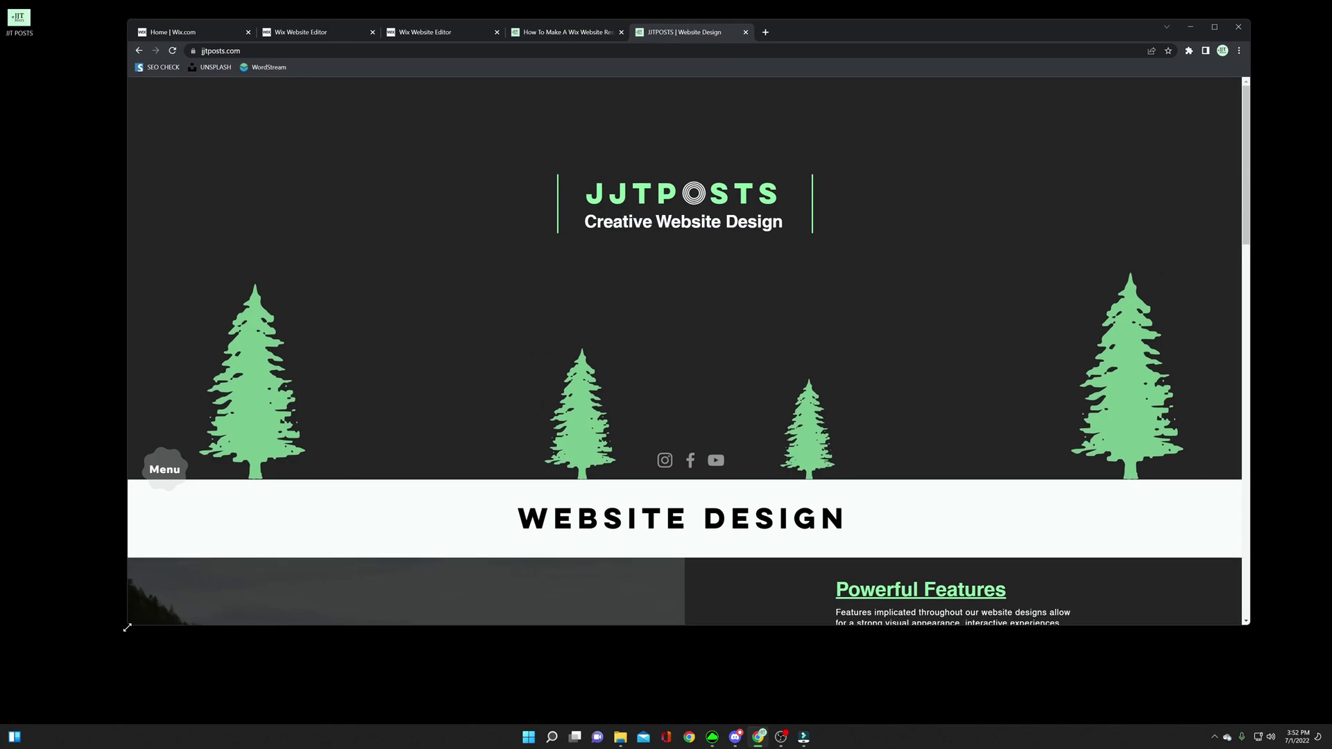
{"action": "left_click_drag", "start_coordinate": [127, 627], "coordinate": [292, 618]}
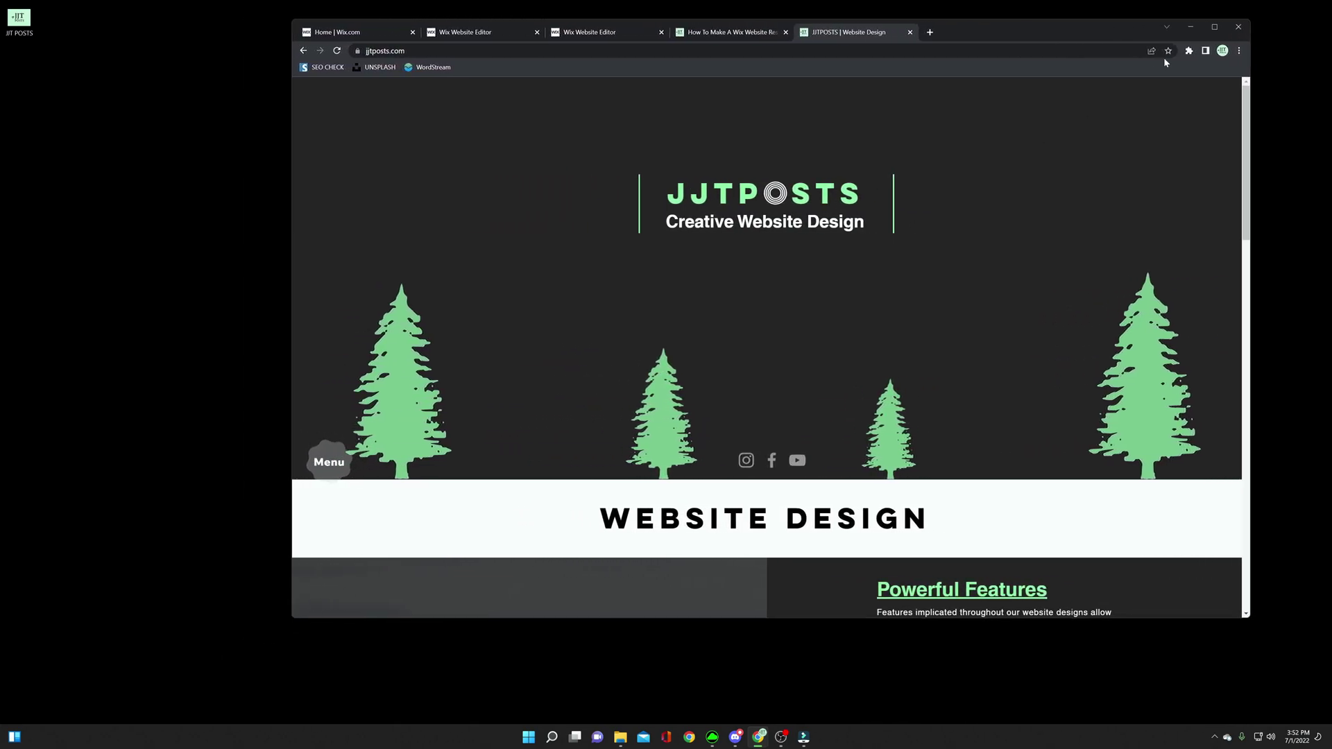
{"action": "left_click", "coordinate": [1214, 32]}
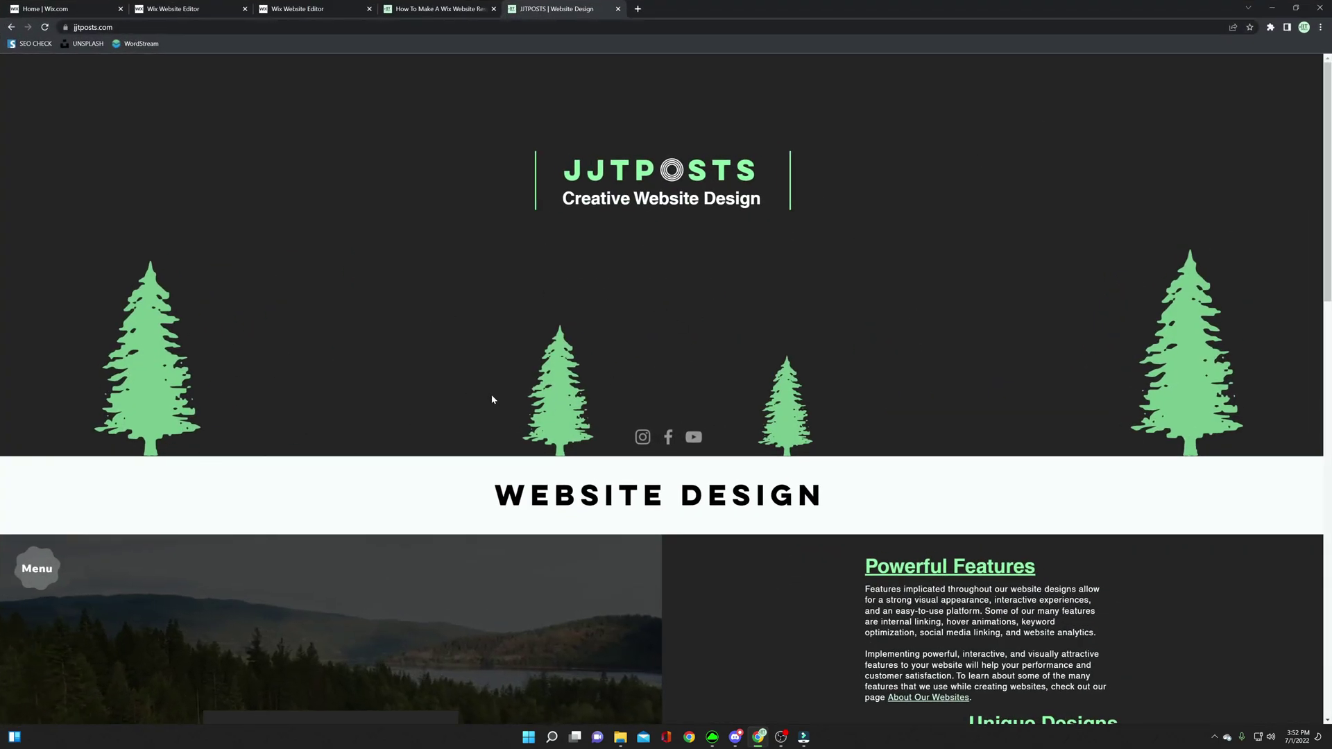
Scroll the home page down to the Content Creation strip and its portfolio buttons.
{"action": "scroll", "coordinate": [503, 392], "scroll_direction": "down", "scroll_amount": 5}
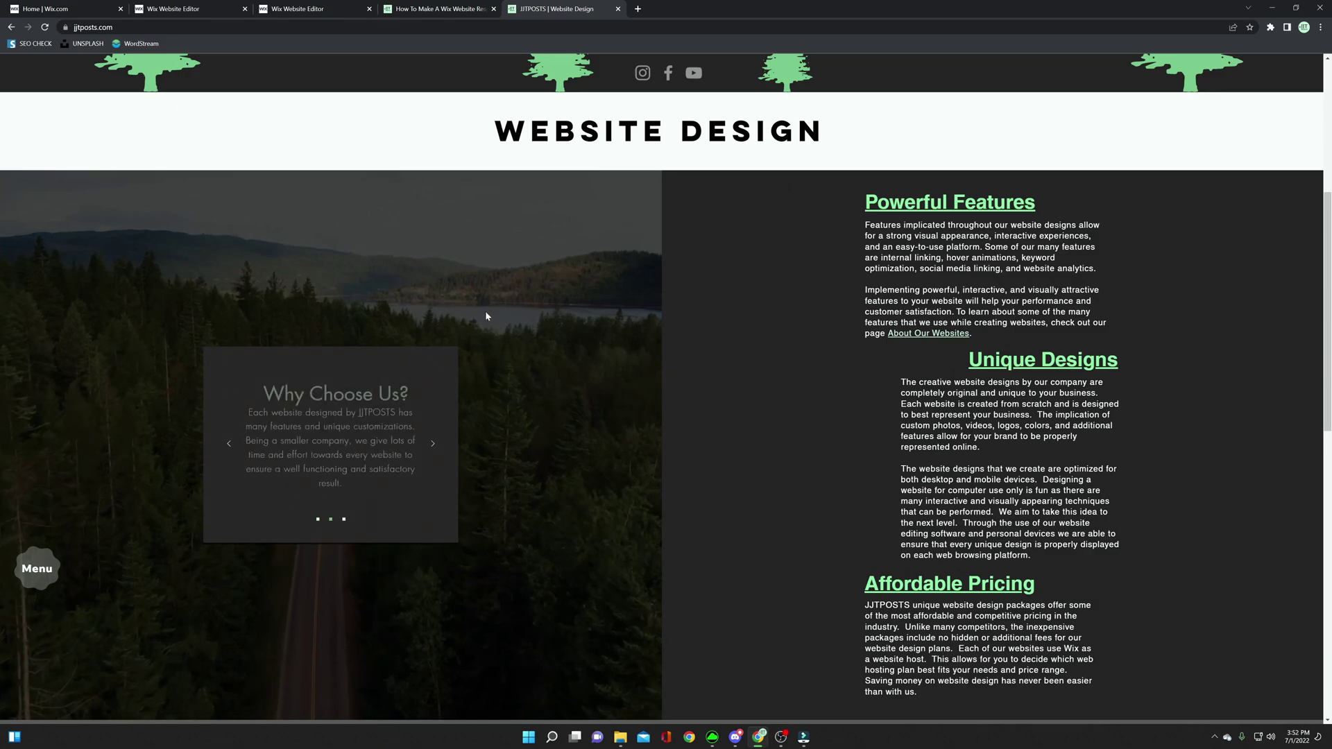
{"action": "scroll", "coordinate": [489, 308], "scroll_direction": "down", "scroll_amount": 5}
{"action": "scroll", "coordinate": [503, 309], "scroll_direction": "down", "scroll_amount": 7}
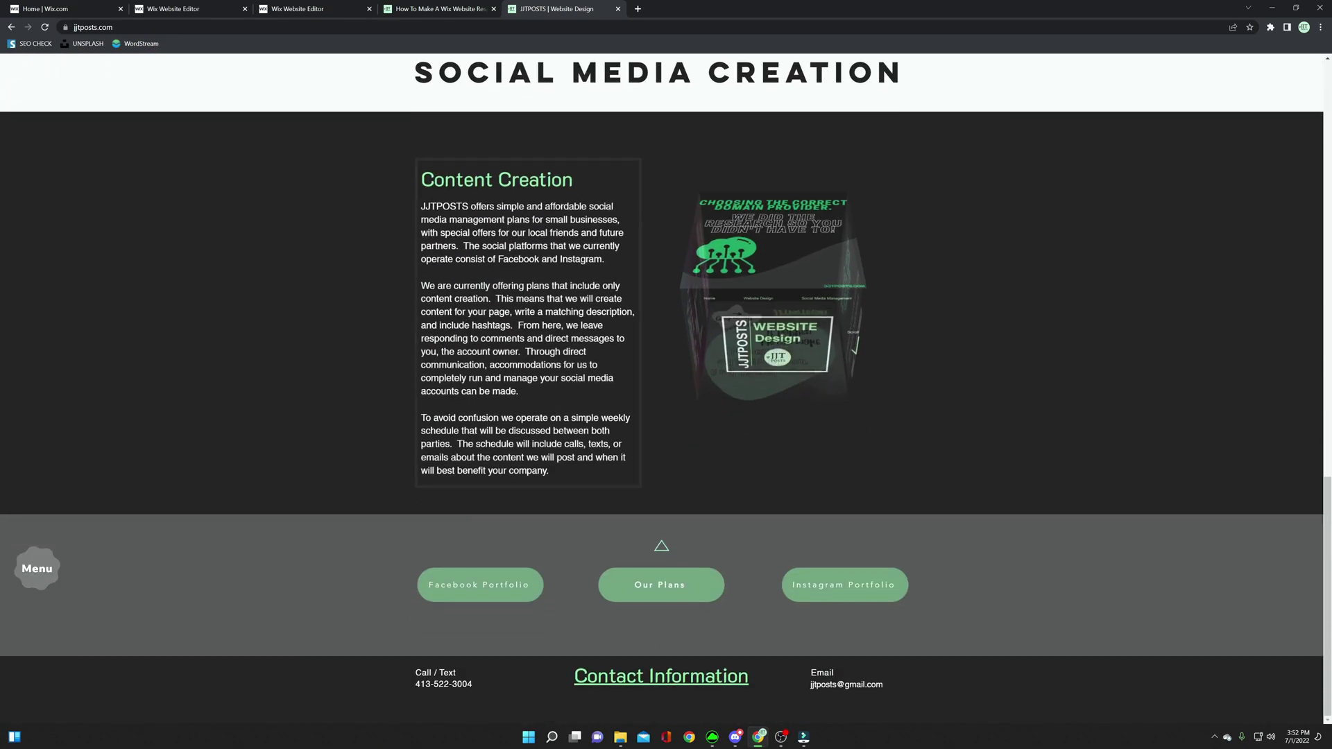
{"action": "scroll", "coordinate": [204, 459], "scroll_direction": "up", "scroll_amount": 15}
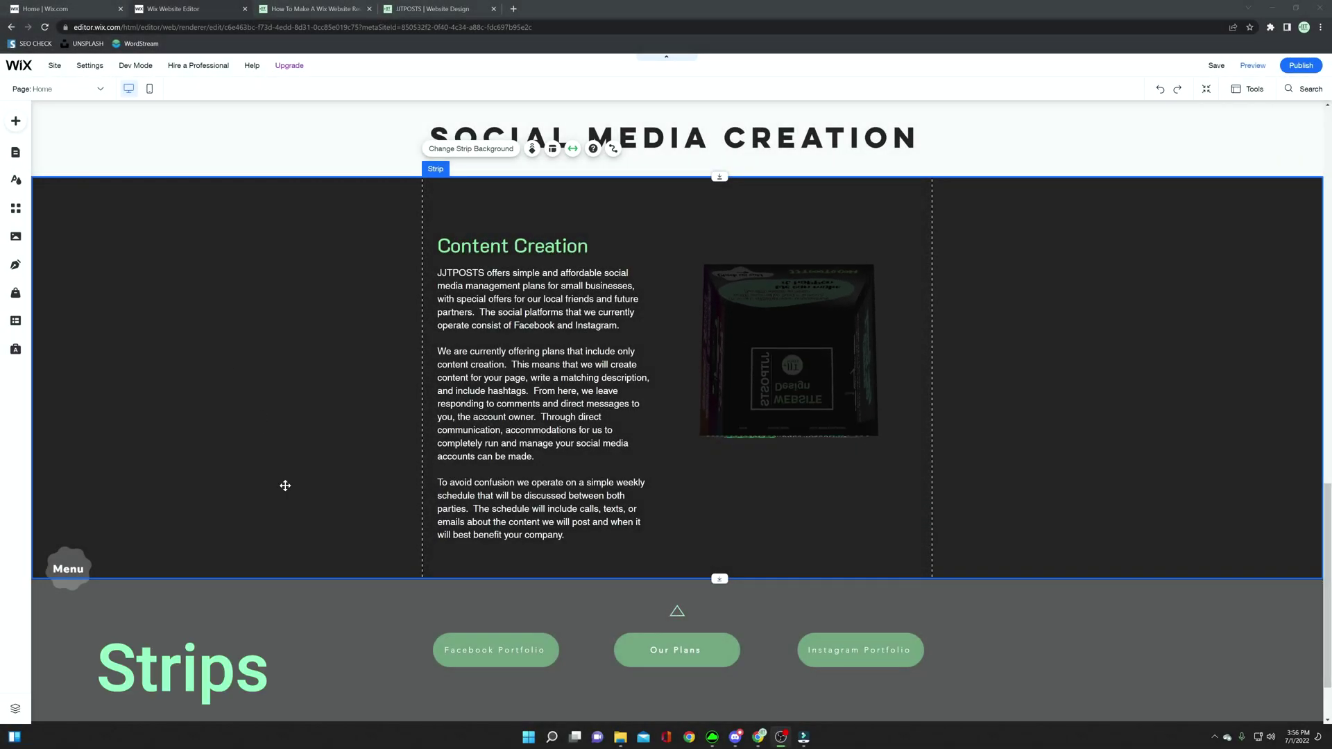
{"action": "left_click", "coordinate": [318, 627]}
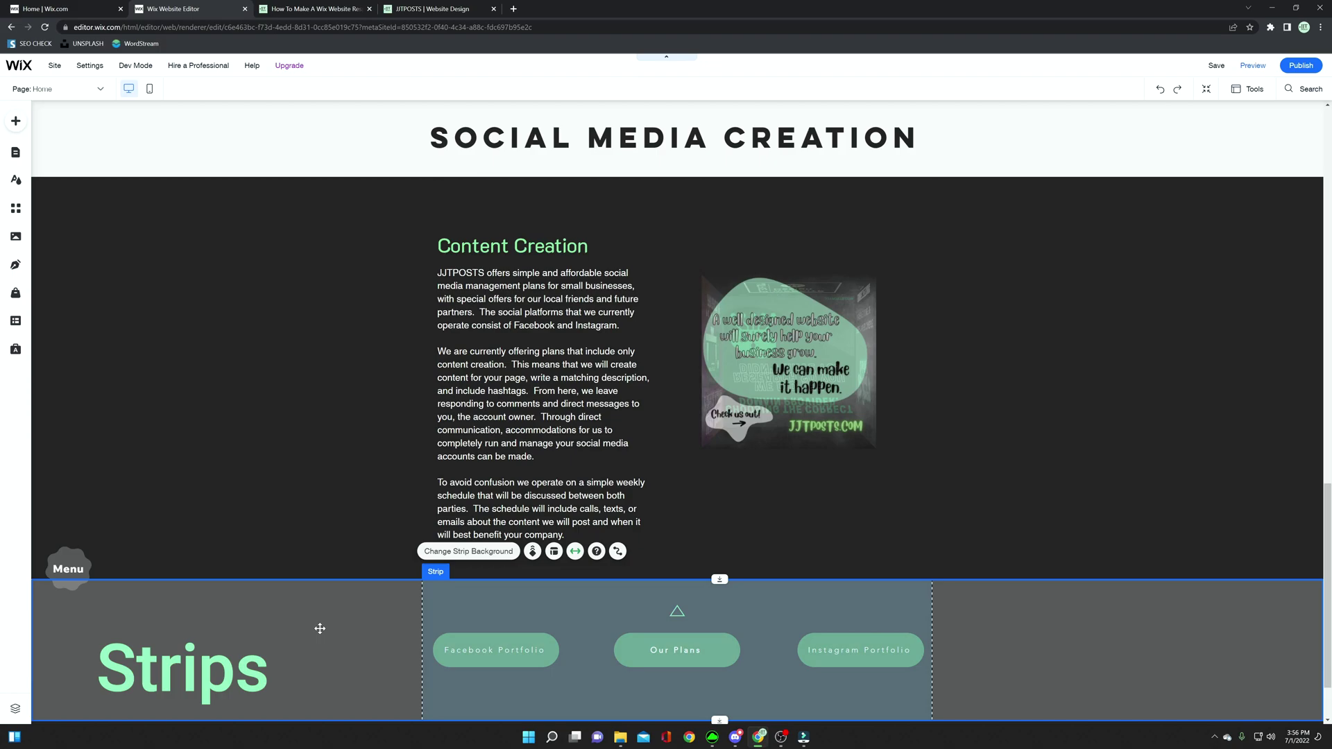
{"action": "scroll", "coordinate": [308, 502], "scroll_direction": "up", "scroll_amount": 1}
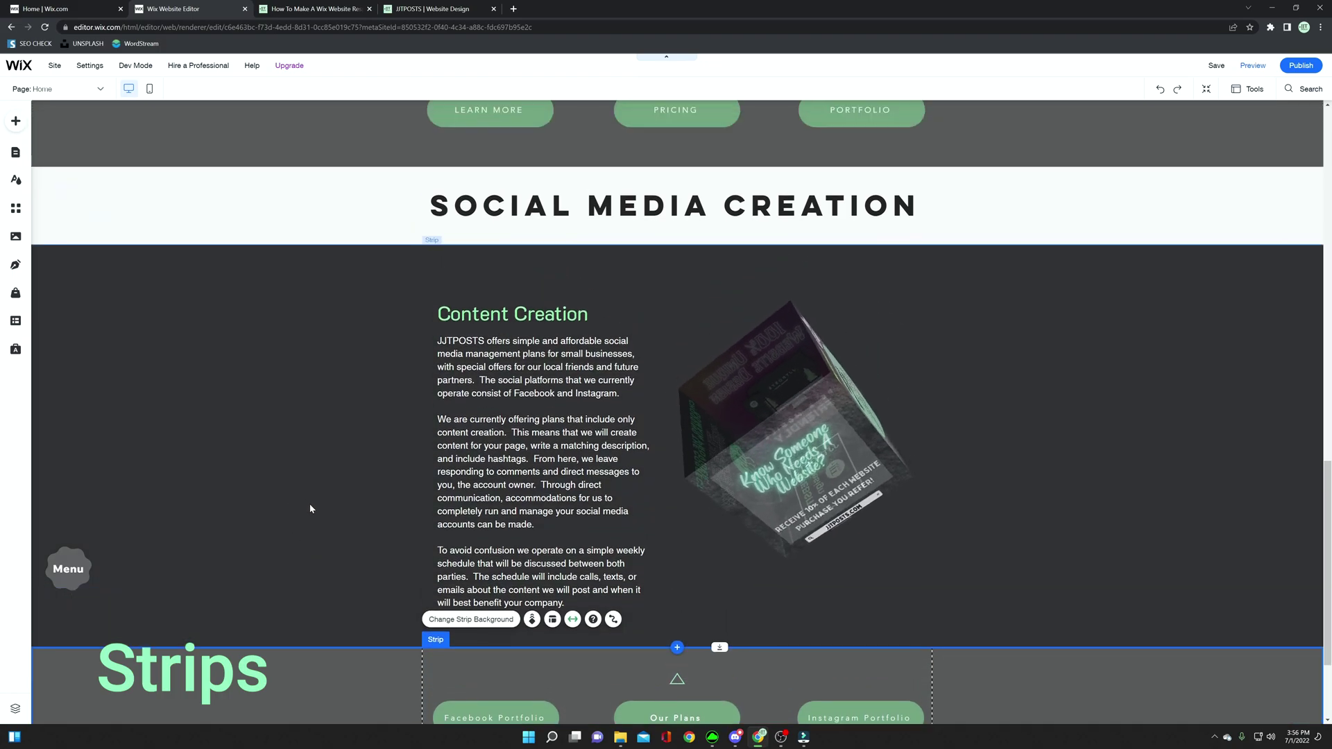
{"action": "scroll", "coordinate": [309, 504], "scroll_direction": "down", "scroll_amount": 2}
{"action": "left_click", "coordinate": [315, 407]}
{"action": "scroll", "coordinate": [315, 408], "scroll_direction": "up", "scroll_amount": 5}
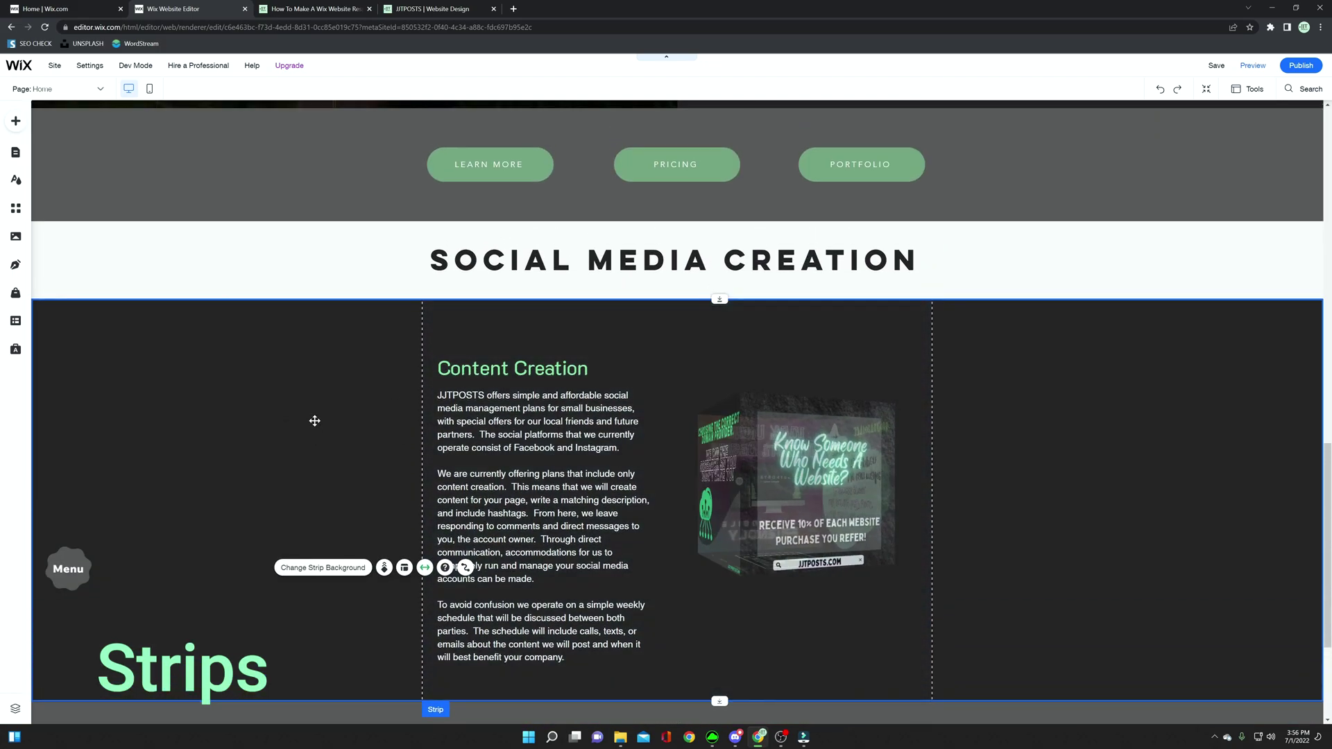
{"action": "left_click", "coordinate": [318, 469]}
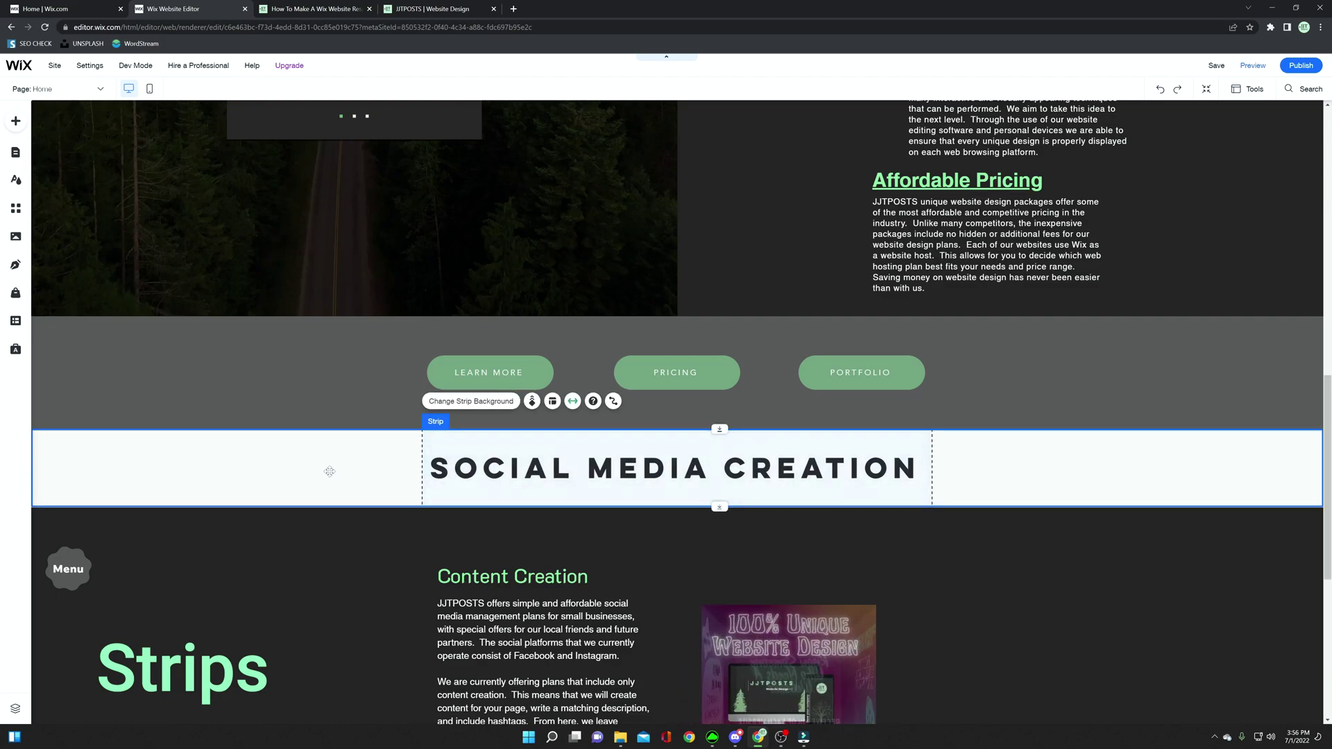
{"action": "mouse_move", "coordinate": [330, 472]}
{"action": "left_mouse_down"}
{"action": "mouse_move", "coordinate": [339, 418]}
{"action": "mouse_move", "coordinate": [344, 537]}
{"action": "mouse_move", "coordinate": [351, 410]}
{"action": "mouse_move", "coordinate": [352, 468]}
{"action": "left_mouse_up"}
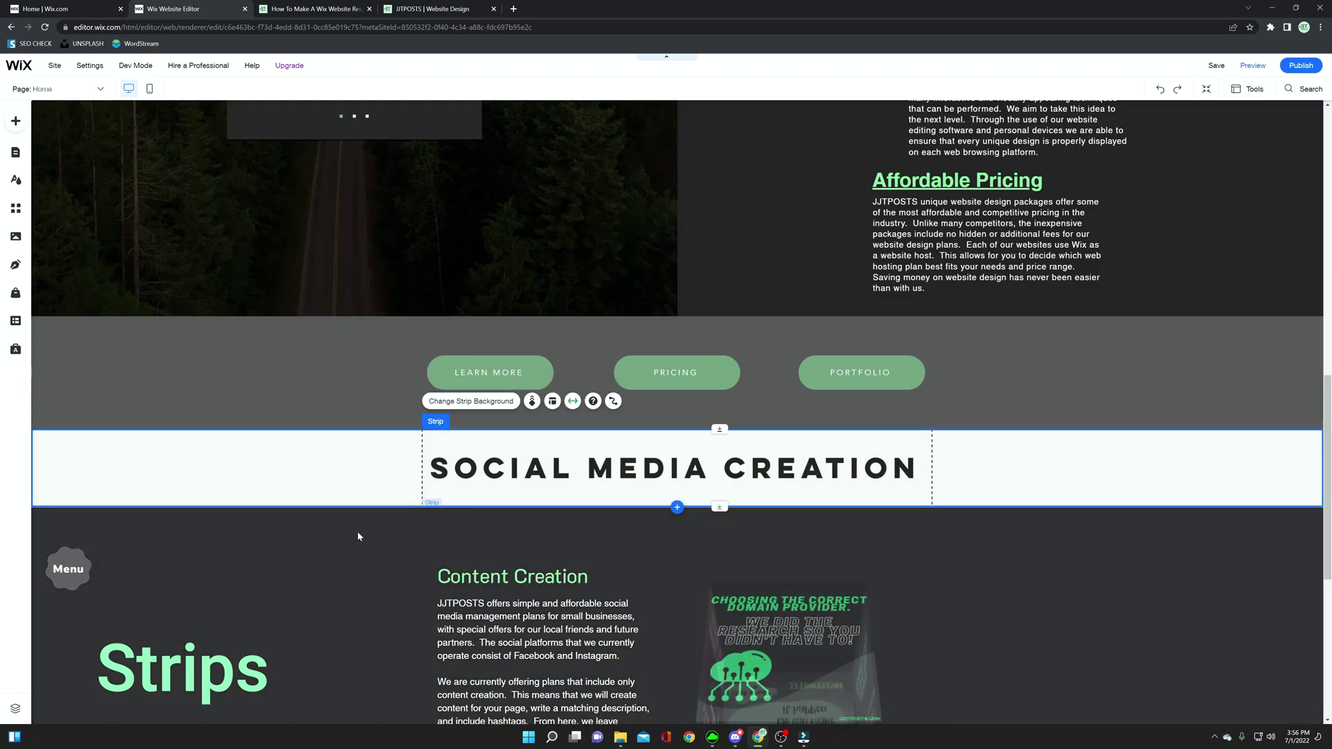
{"action": "scroll", "coordinate": [357, 527], "scroll_direction": "down", "scroll_amount": 3}
{"action": "scroll", "coordinate": [365, 498], "scroll_direction": "up", "scroll_amount": 3}
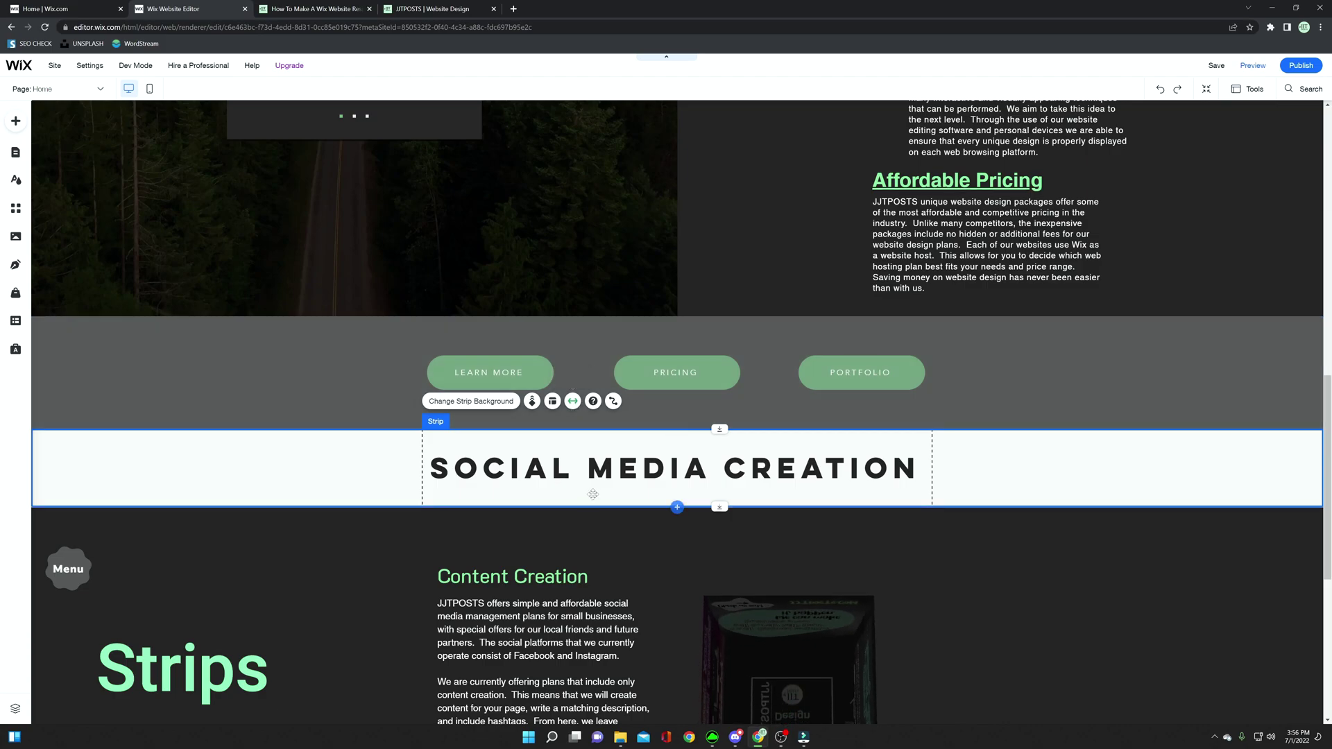
{"action": "scroll", "coordinate": [588, 527], "scroll_direction": "down", "scroll_amount": 1}
{"action": "scroll", "coordinate": [588, 527], "scroll_direction": "down", "scroll_amount": 3}
{"action": "left_click", "coordinate": [312, 386]}
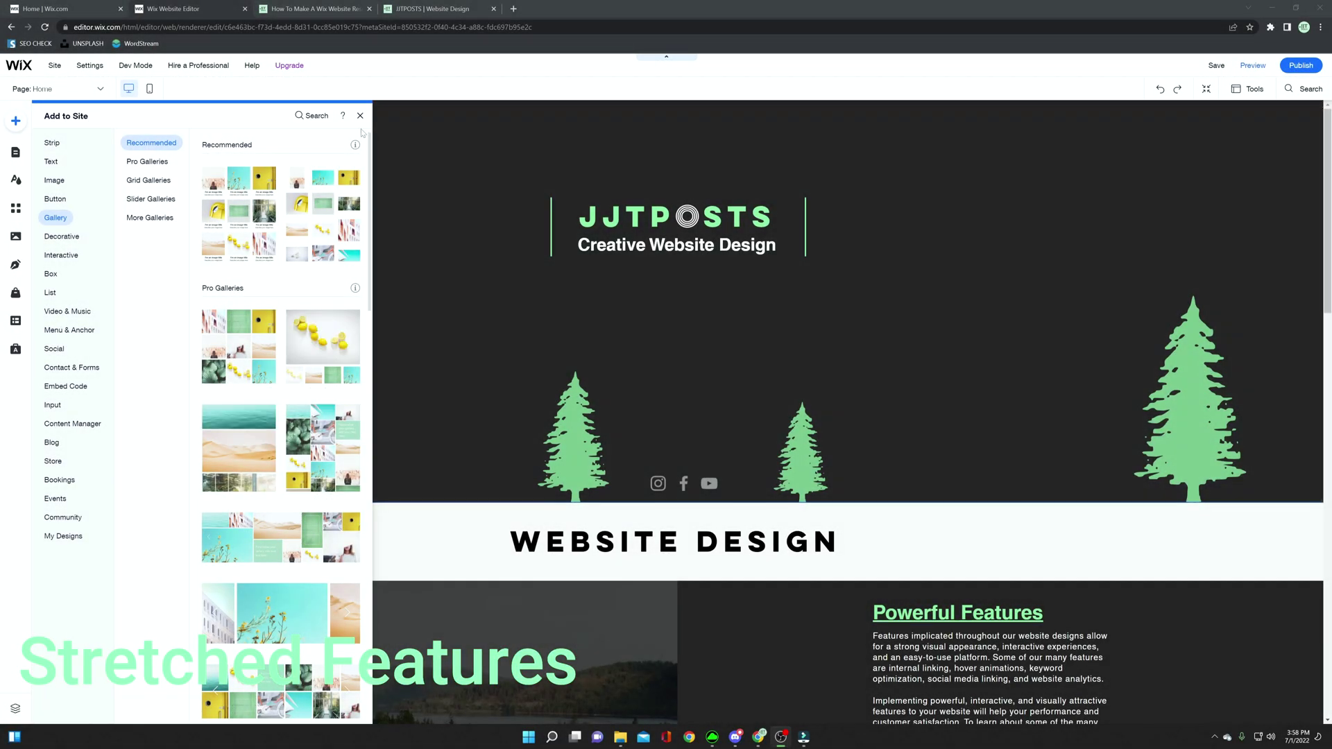
Reopen Add to Site, browse the Gallery > Pro Galleries choices, then dismiss the panel.
{"action": "left_click", "coordinate": [361, 116]}
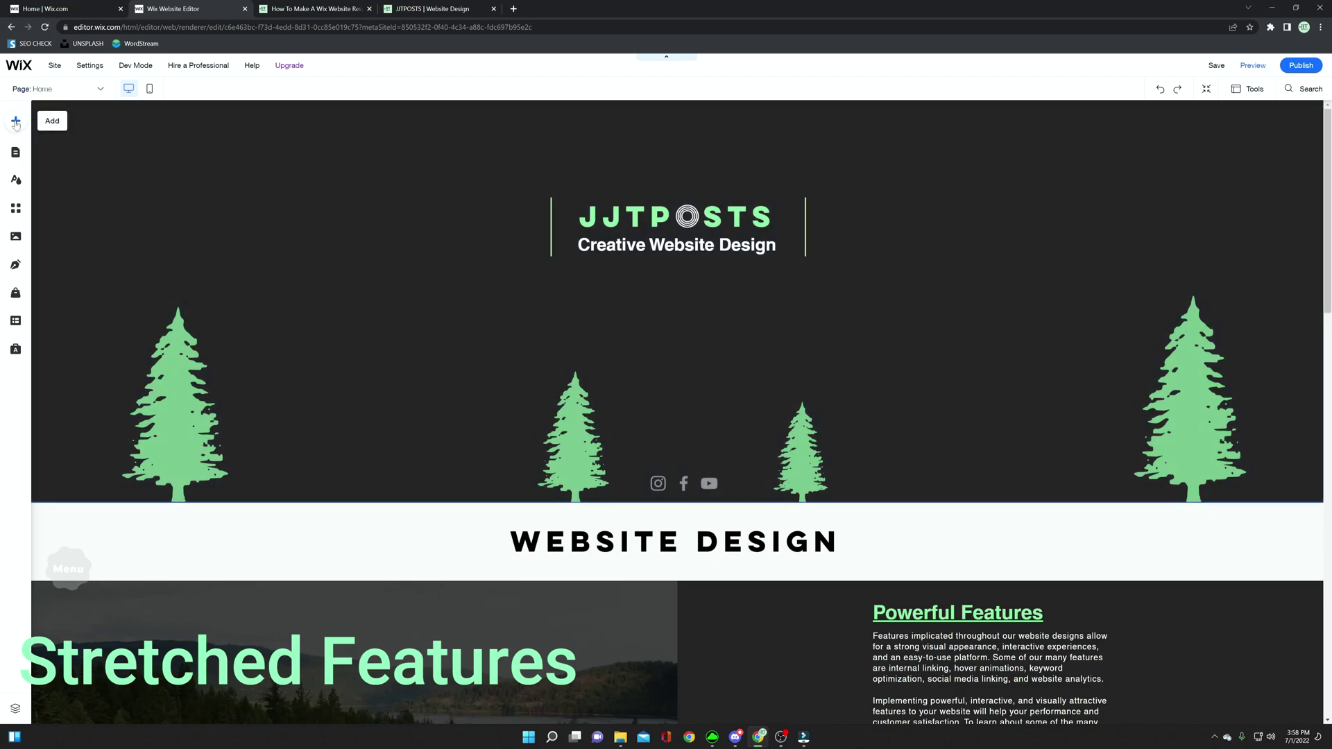
{"action": "left_click", "coordinate": [16, 123]}
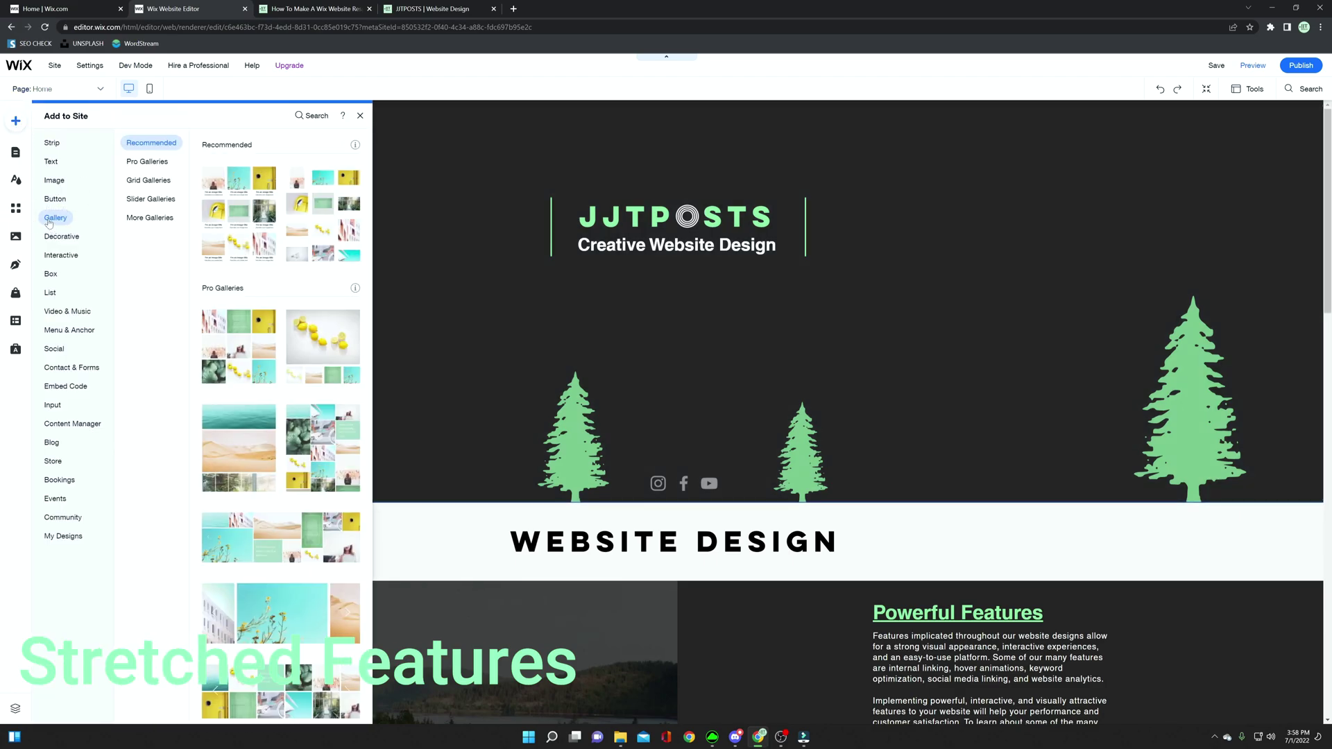
{"action": "left_click", "coordinate": [147, 162]}
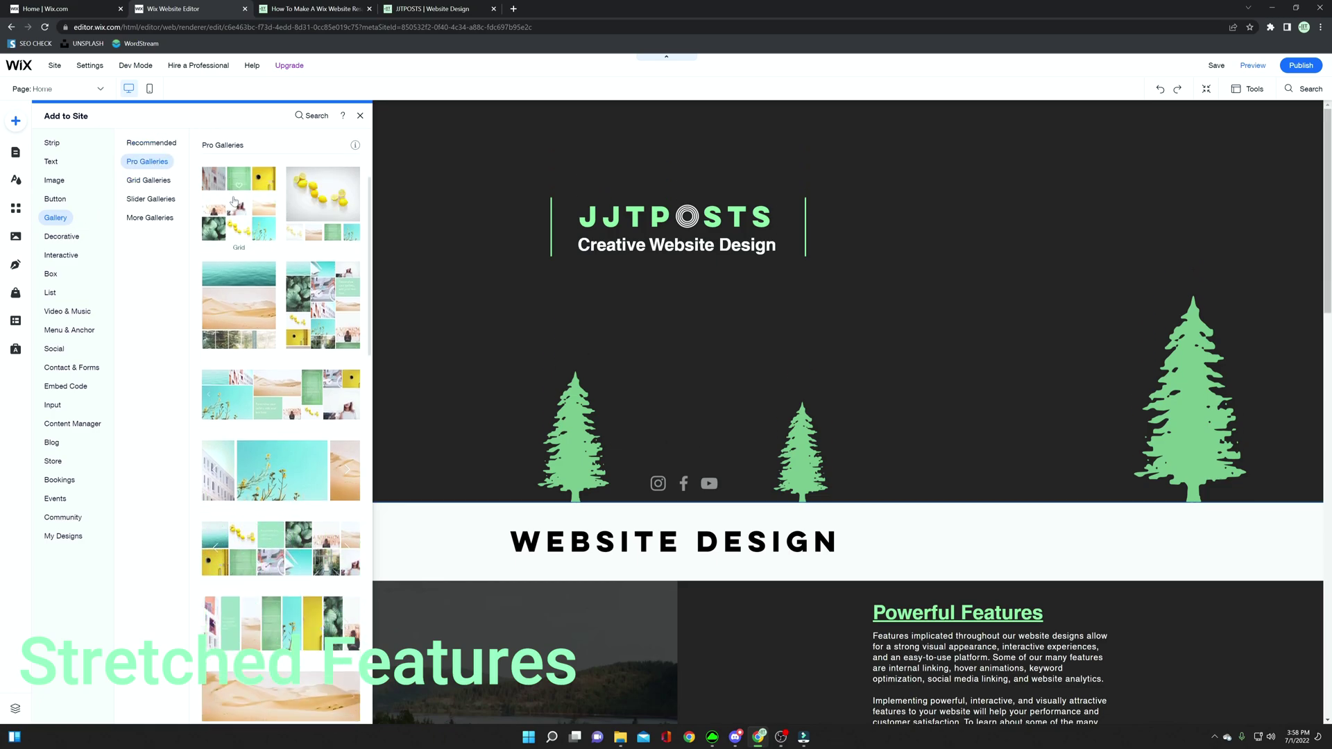
{"action": "key", "text": "Escape"}
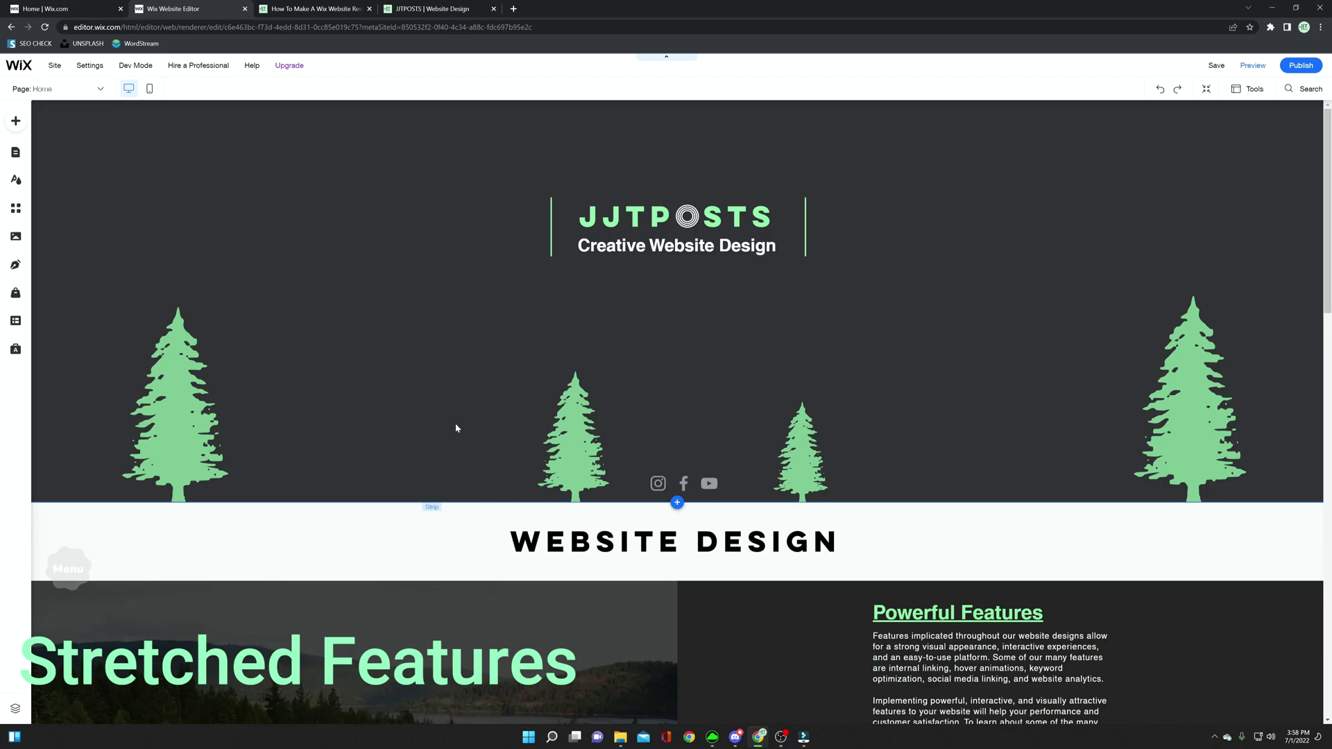
Place a Pro Gallery centred in the header and stretch it to full page width.
{"action": "left_click_drag", "start_coordinate": [456, 428], "coordinate": [444, 466]}
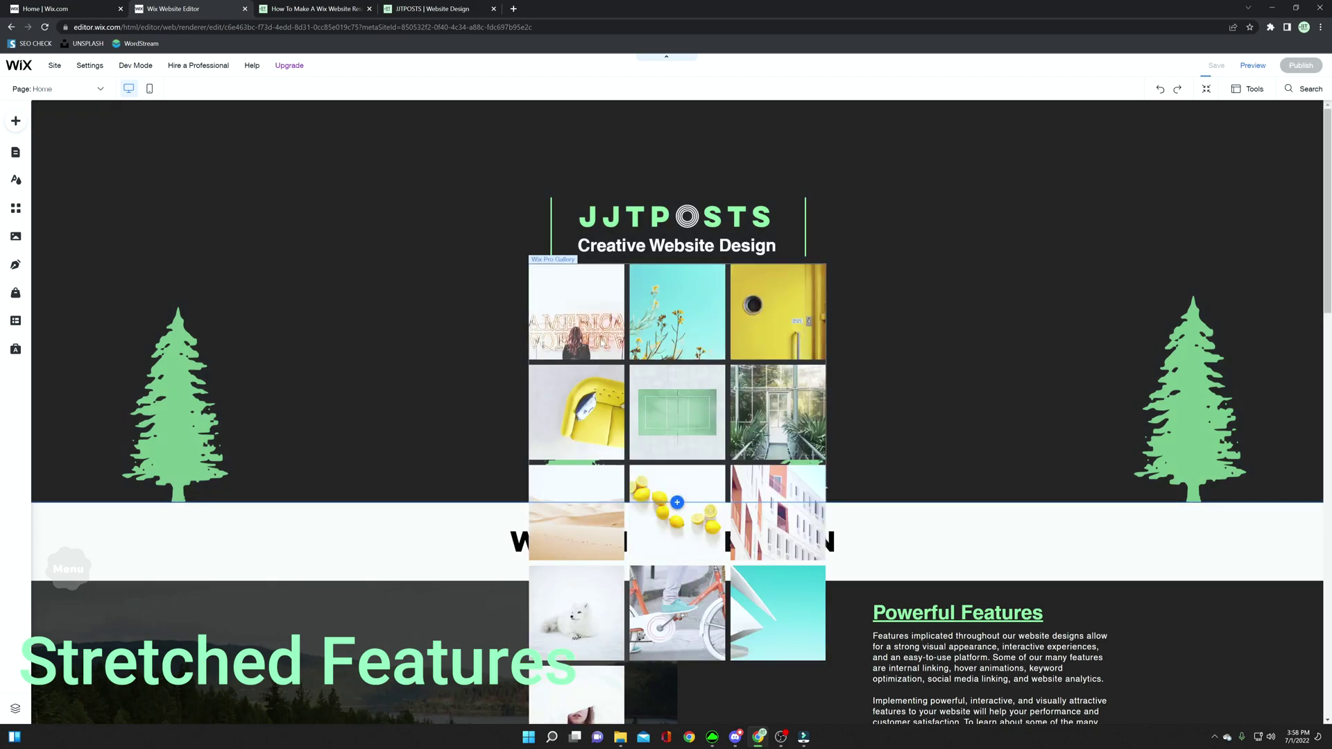
{"action": "left_click_drag", "start_coordinate": [594, 319], "coordinate": [552, 326]}
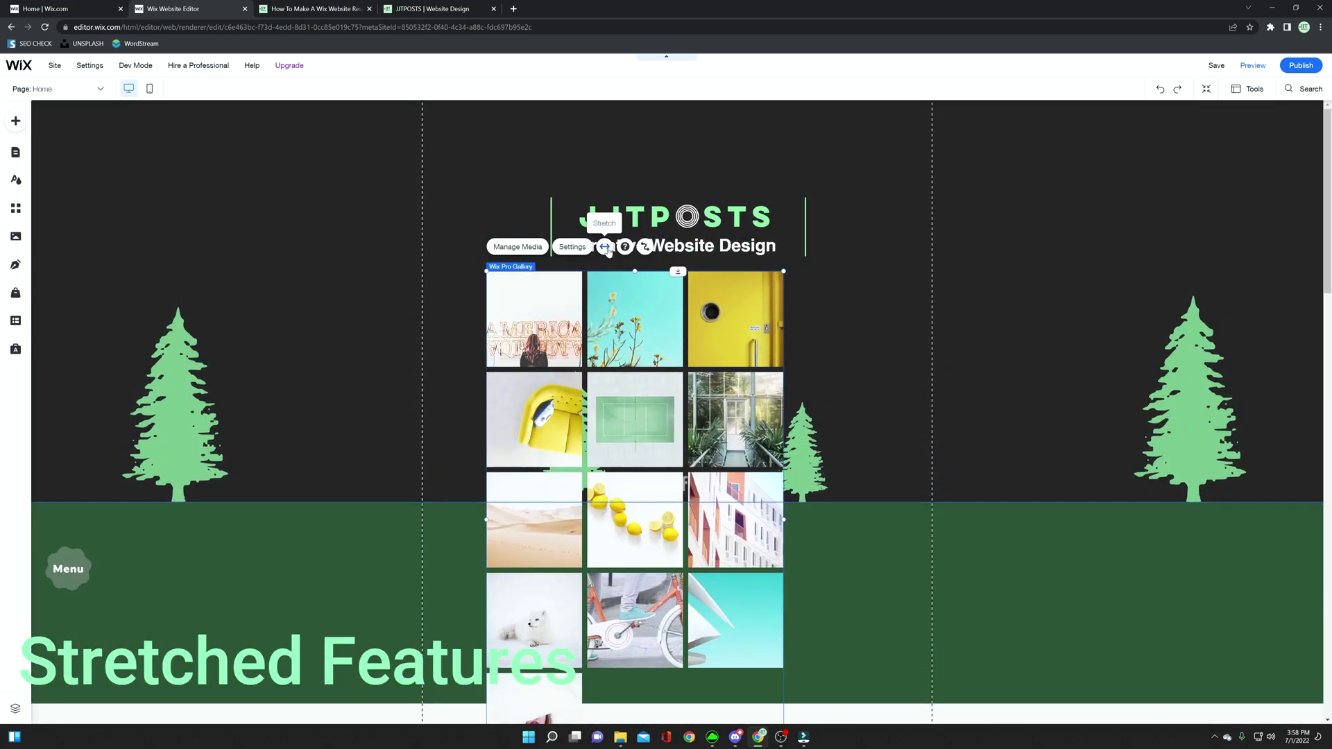
{"action": "left_click", "coordinate": [606, 247]}
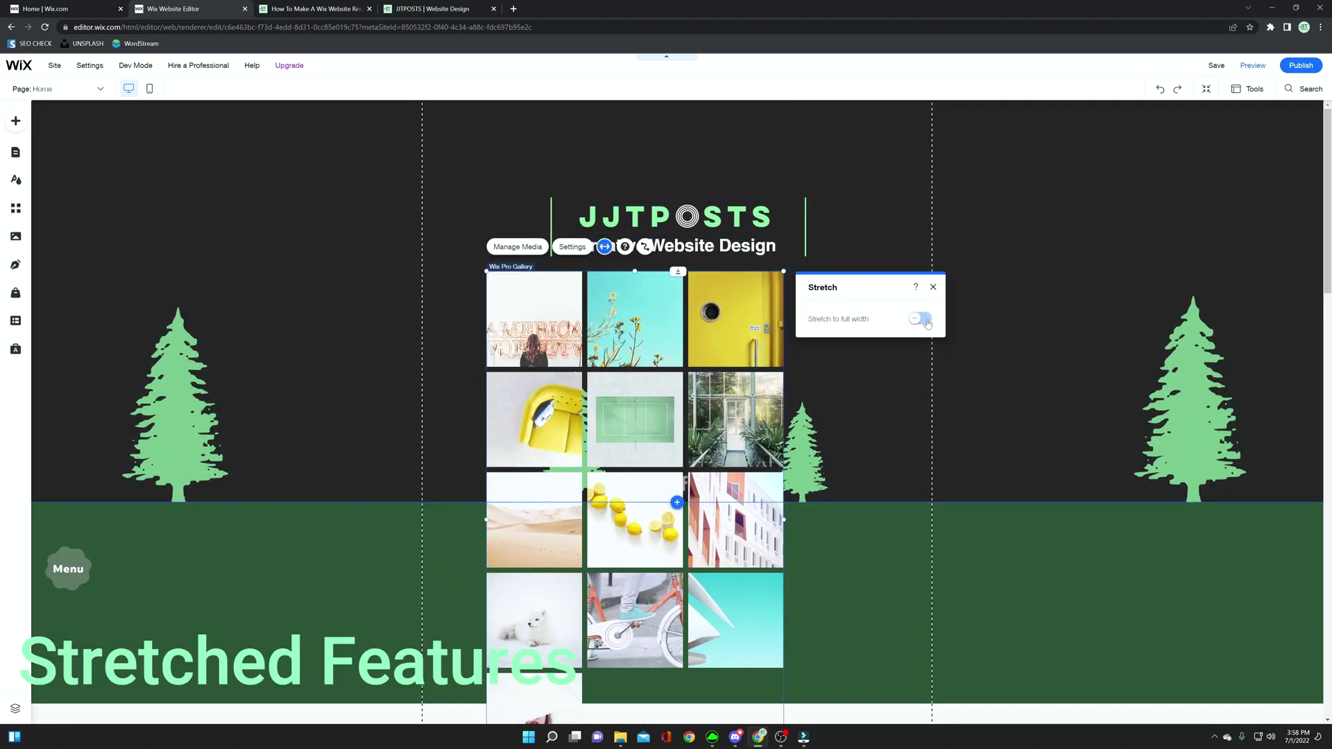
{"action": "left_click", "coordinate": [917, 319]}
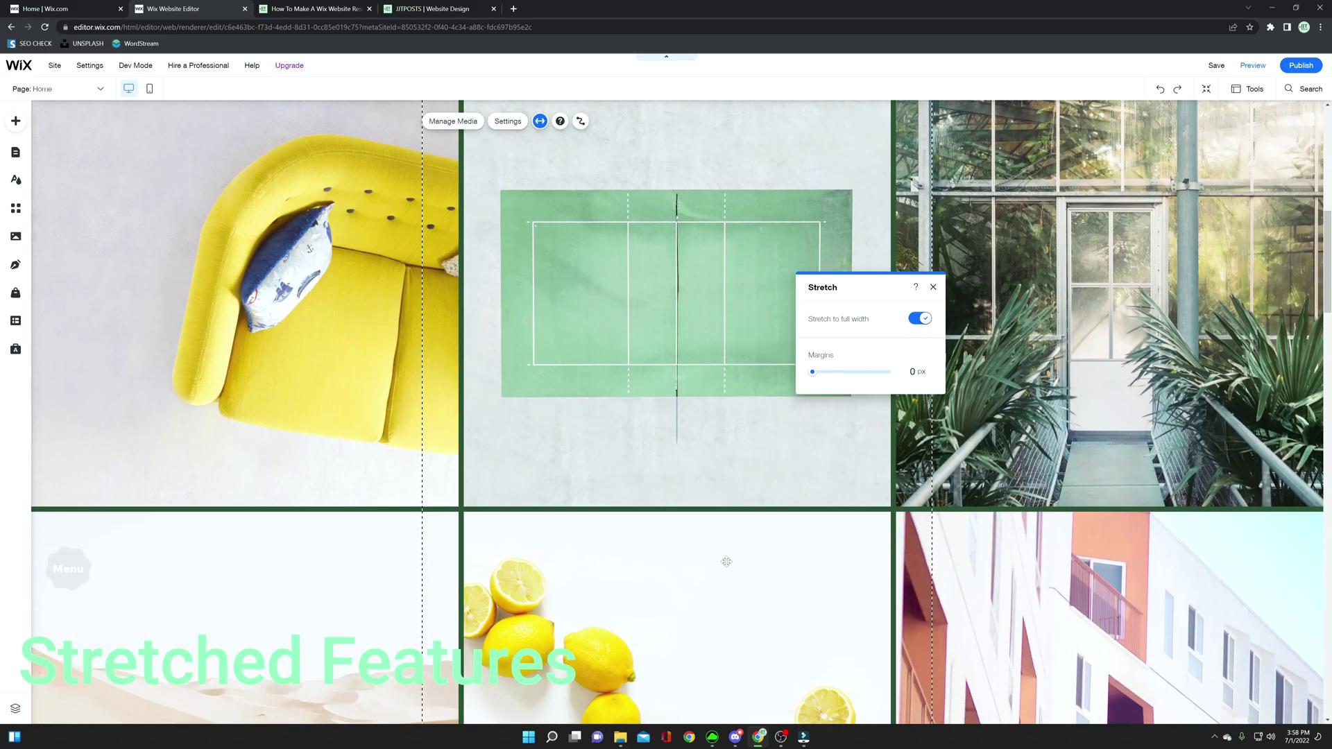
{"action": "scroll", "coordinate": [727, 561], "scroll_direction": "up", "scroll_amount": 8}
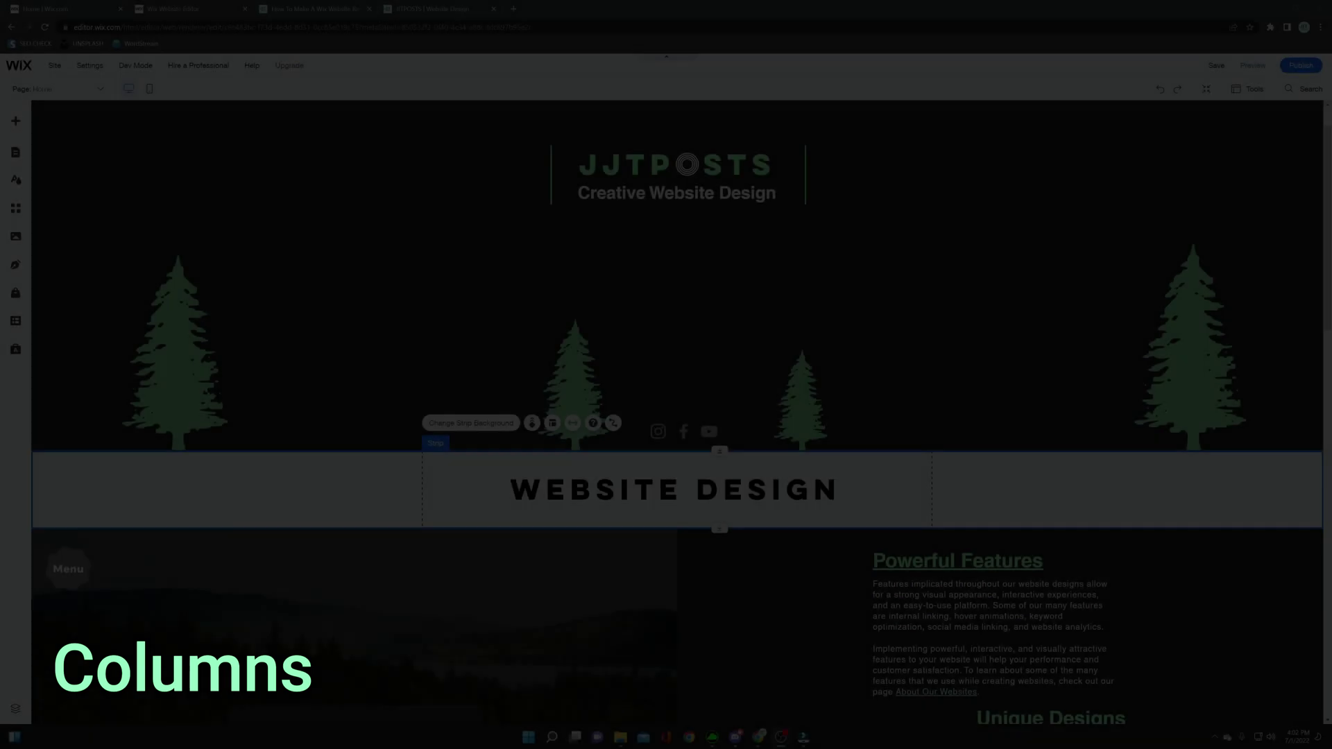
Select the tree header strip, then its middle, left and right columns in turn.
{"action": "scroll", "coordinate": [328, 384], "scroll_direction": "up", "scroll_amount": 1}
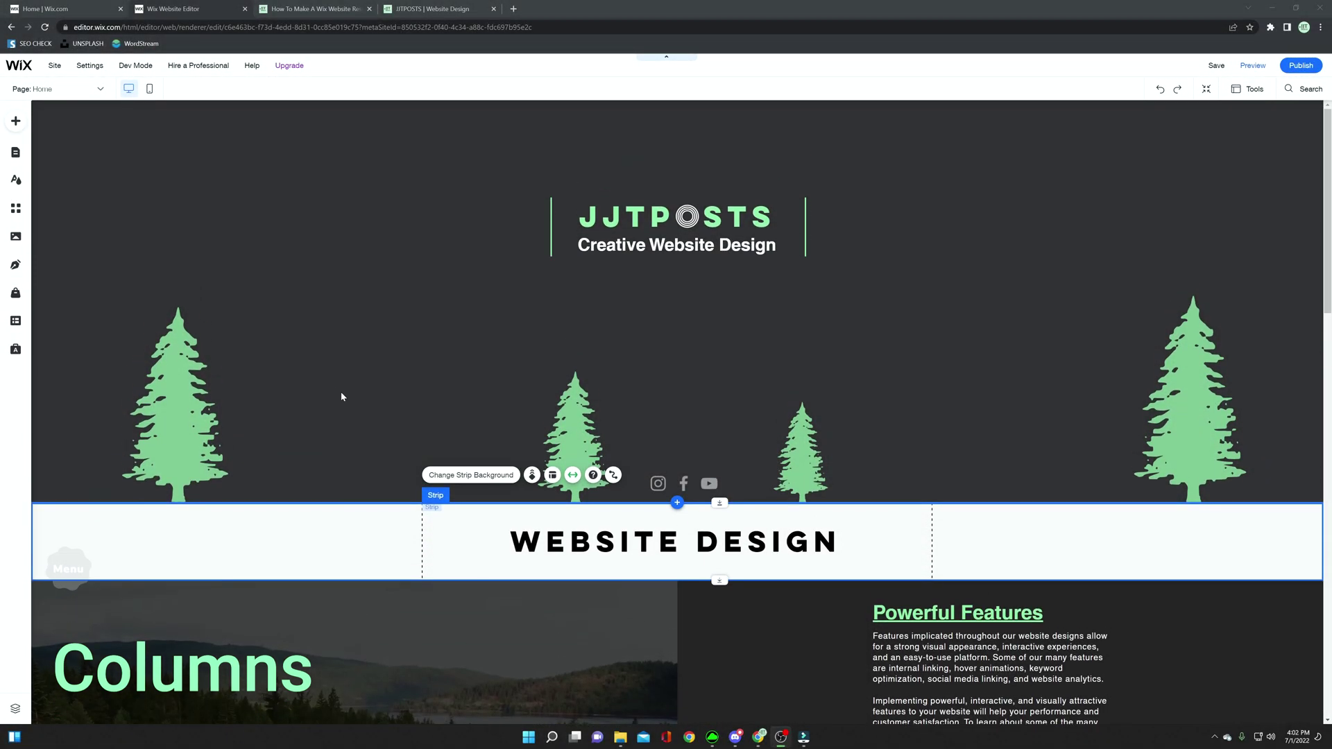
{"action": "left_click", "coordinate": [379, 379]}
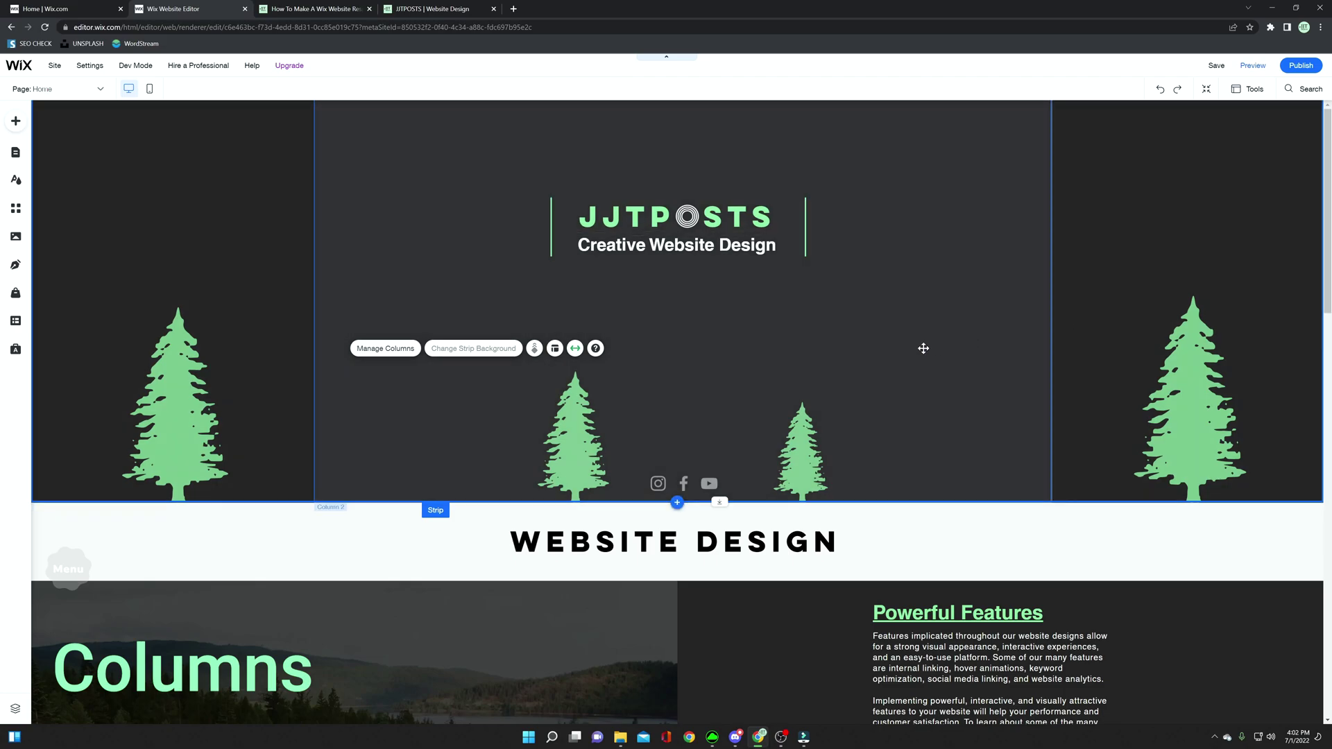
{"action": "left_click", "coordinate": [922, 348]}
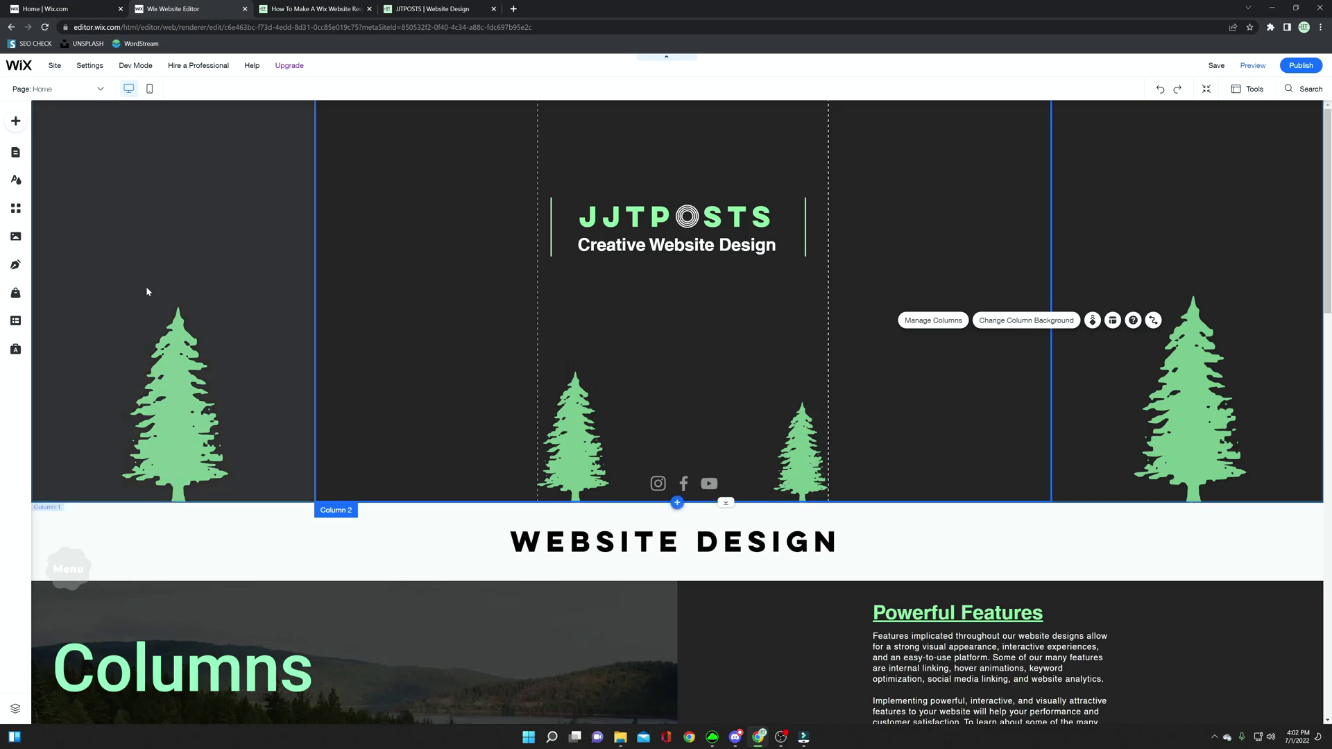
{"action": "left_click", "coordinate": [200, 279]}
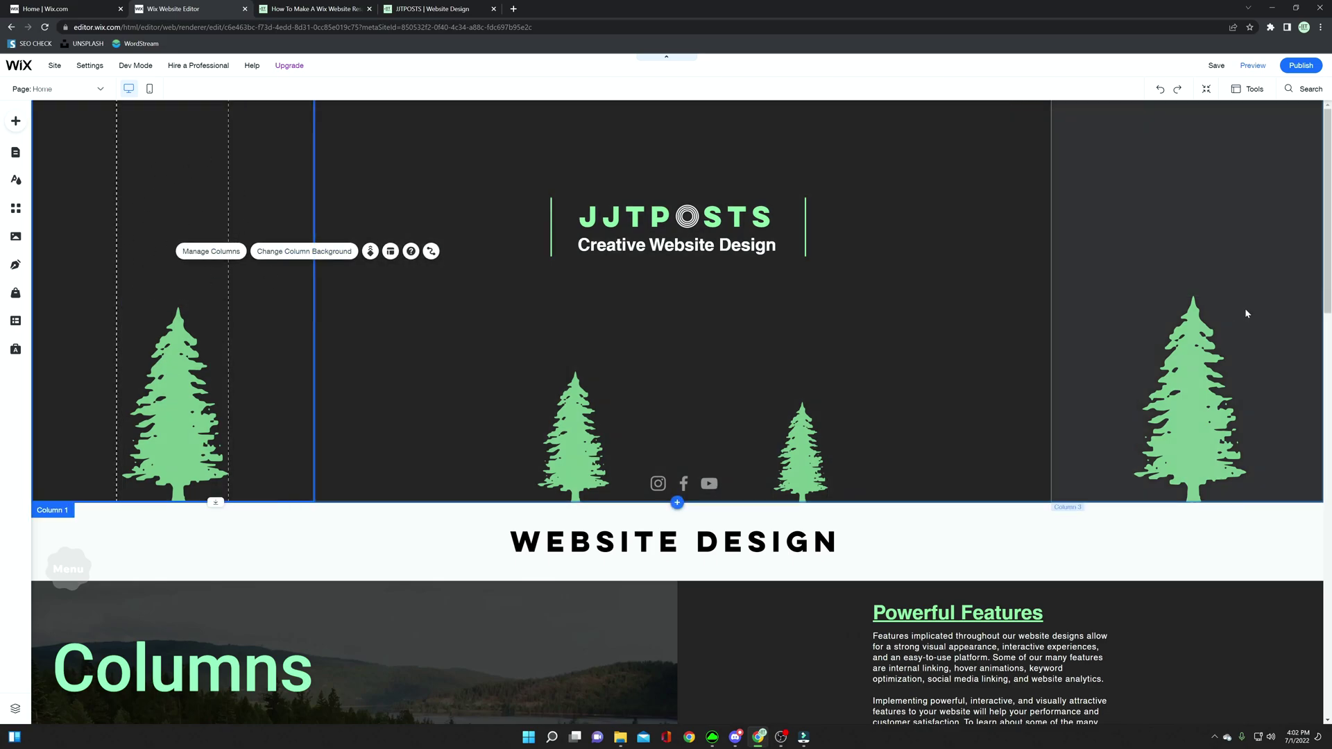
{"action": "left_click", "coordinate": [1246, 313]}
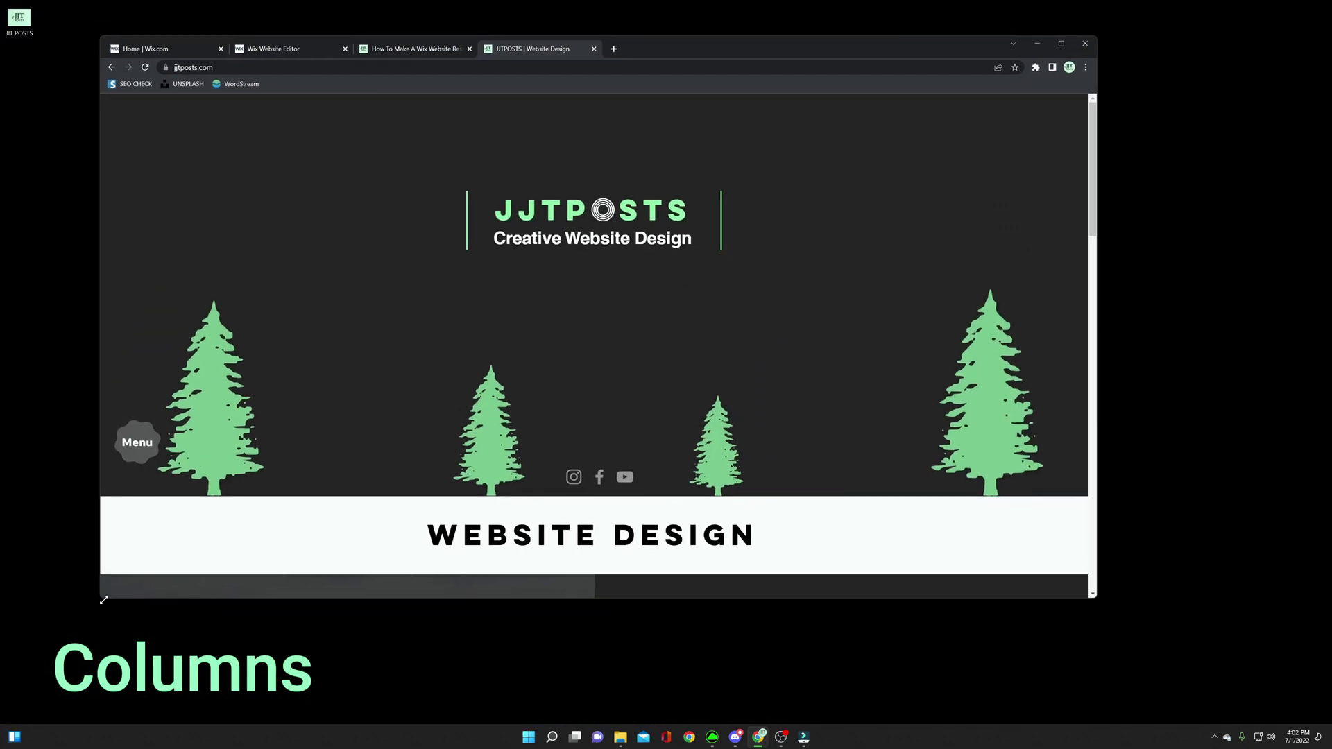
Narrow the live site's window to check responsiveness, maximize it, and return to the Wix editor.
{"action": "left_click_drag", "start_coordinate": [101, 599], "coordinate": [174, 644]}
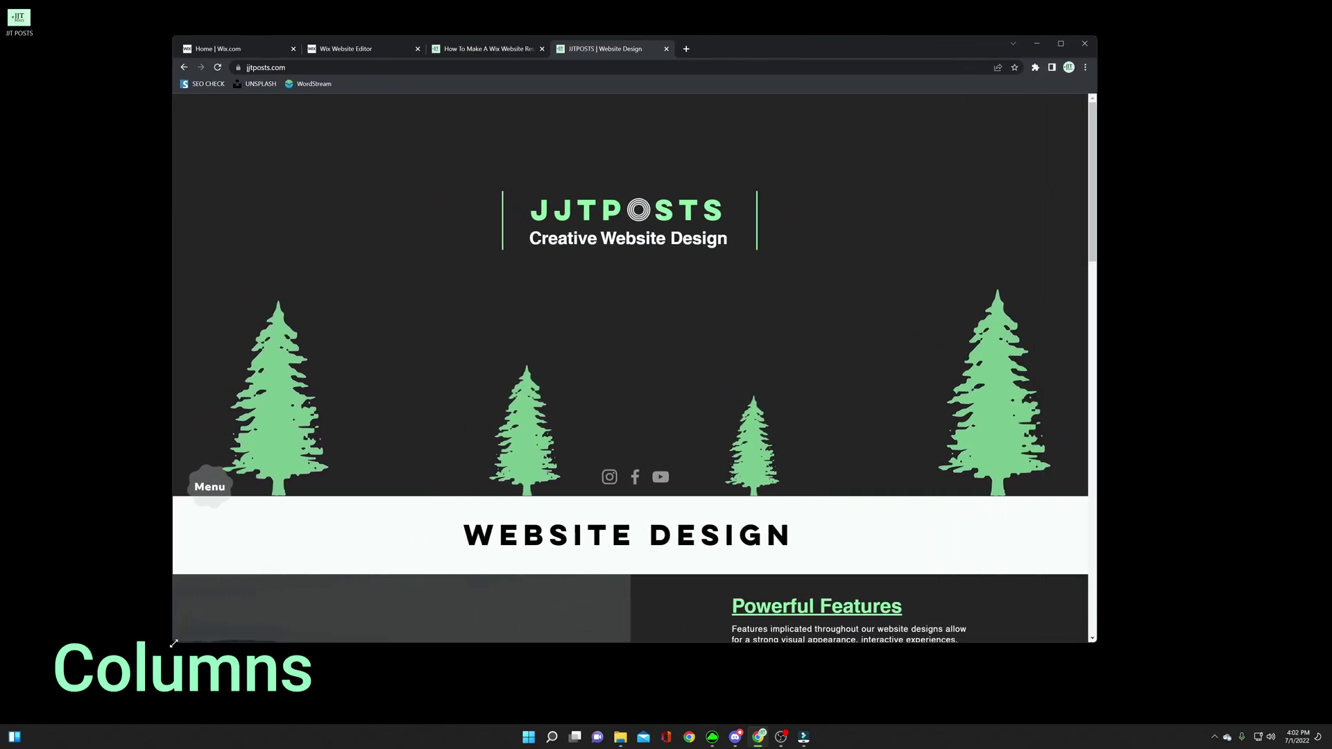
{"action": "left_click", "coordinate": [1061, 43]}
{"action": "left_click", "coordinate": [310, 8]}
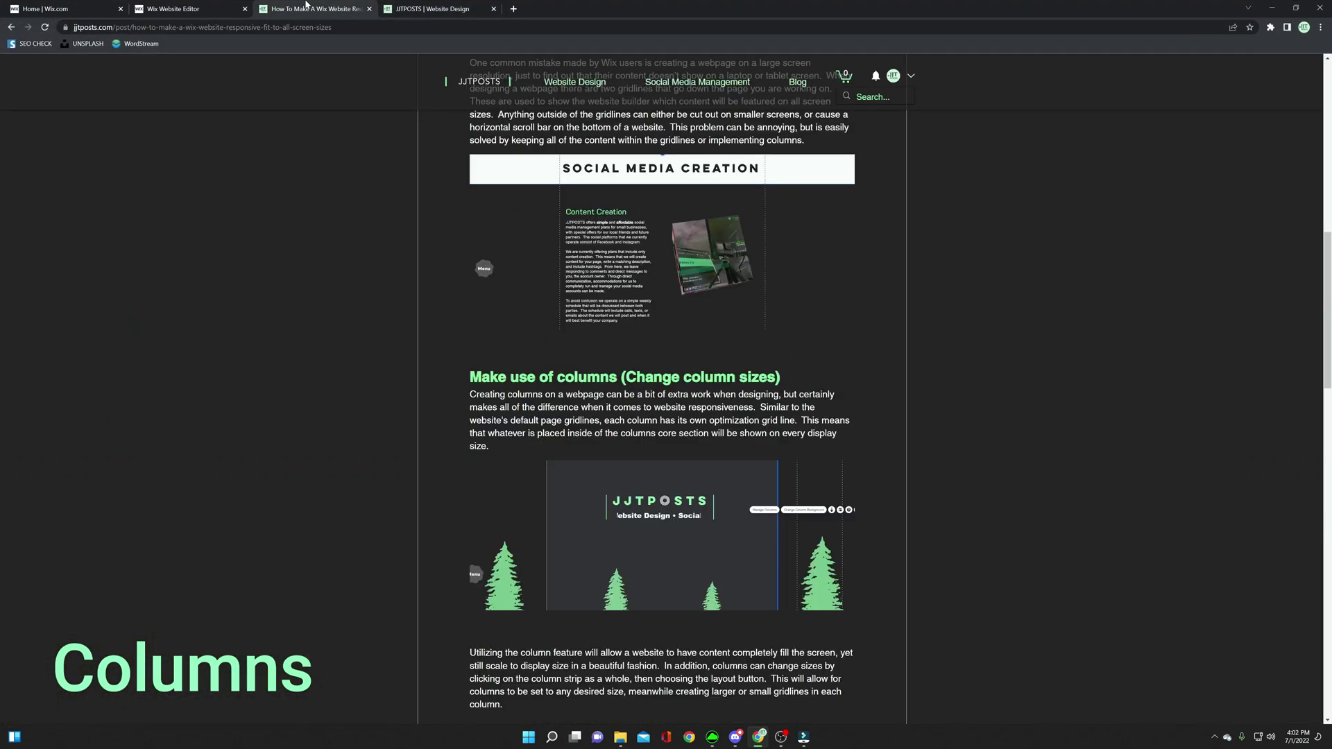
{"action": "left_click", "coordinate": [208, 9]}
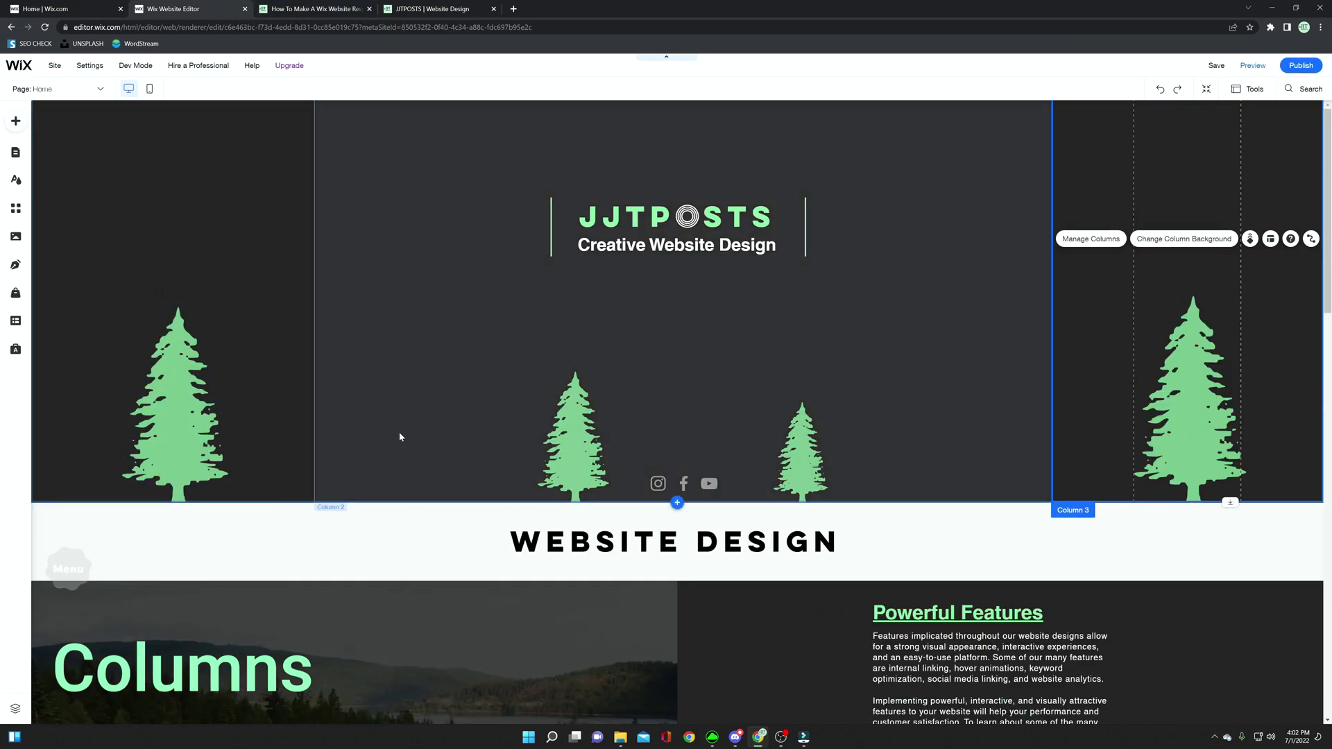
{"action": "left_click", "coordinate": [842, 362]}
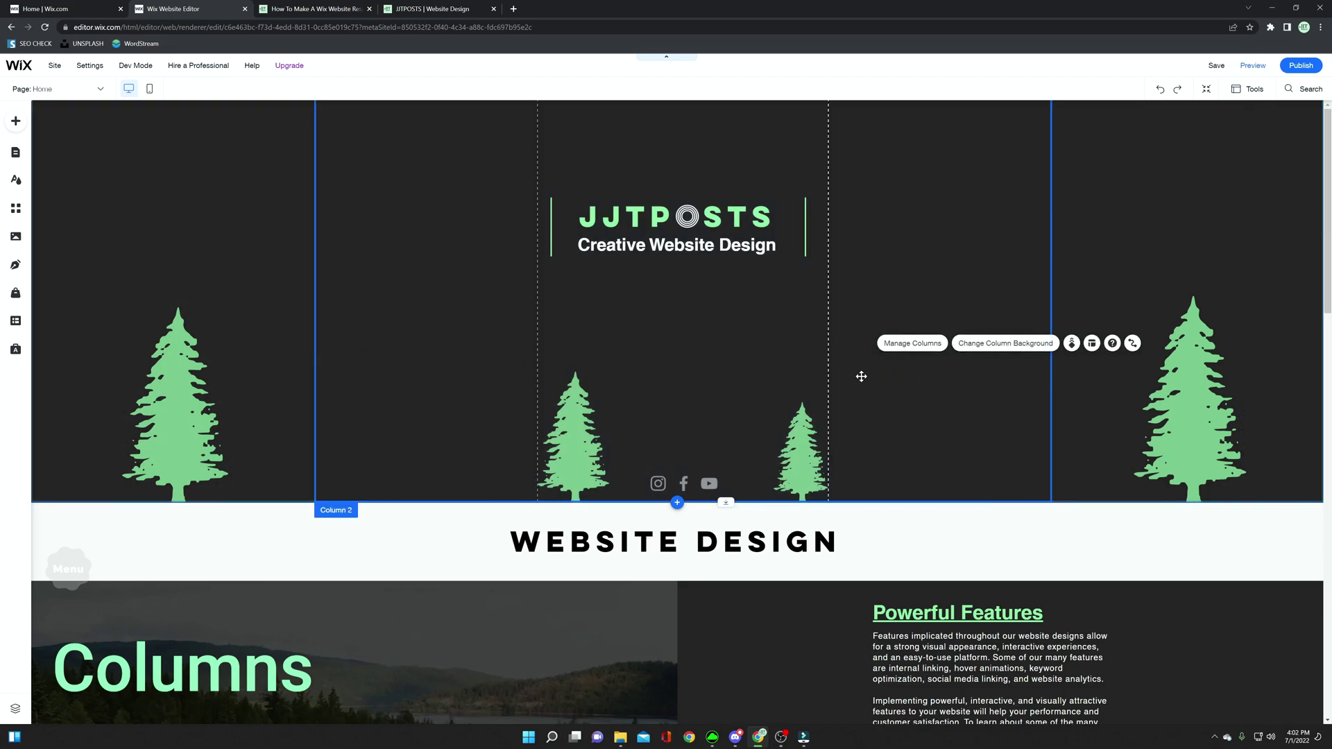
{"action": "left_click", "coordinate": [901, 547]}
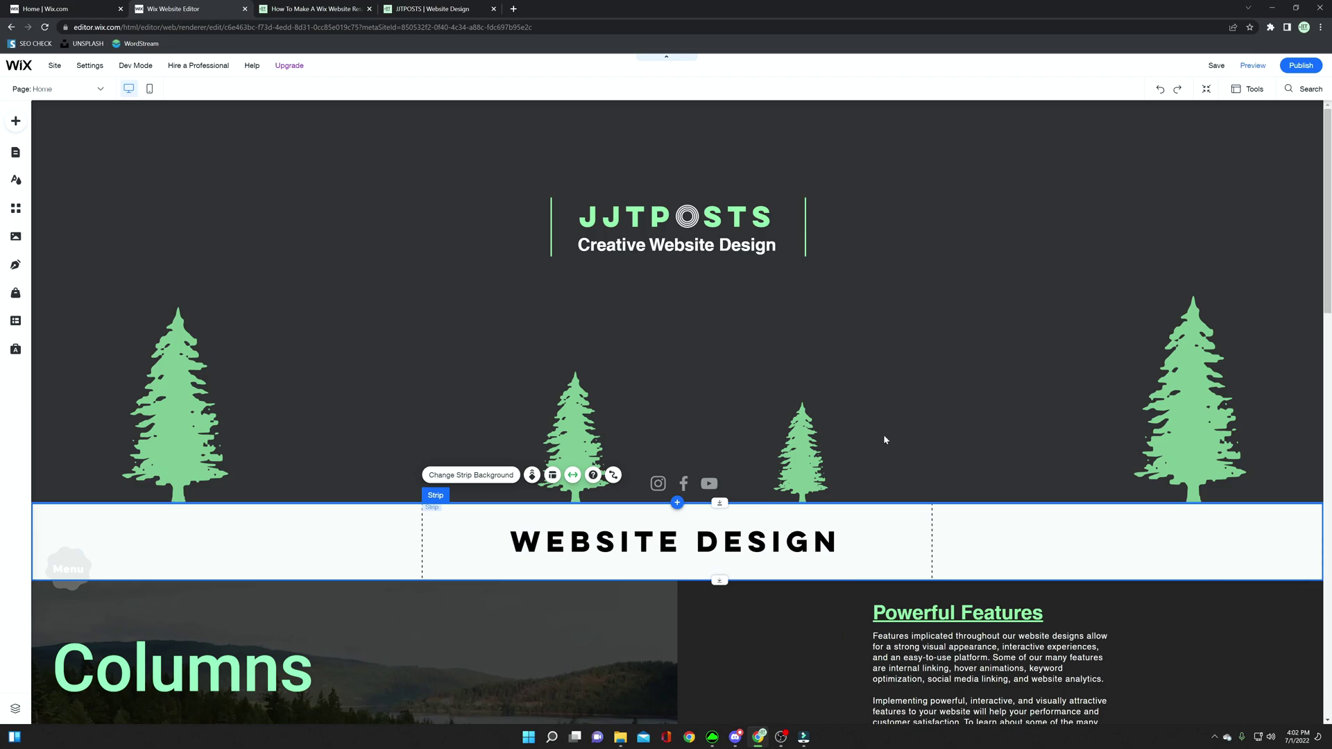
{"action": "left_click", "coordinate": [884, 438]}
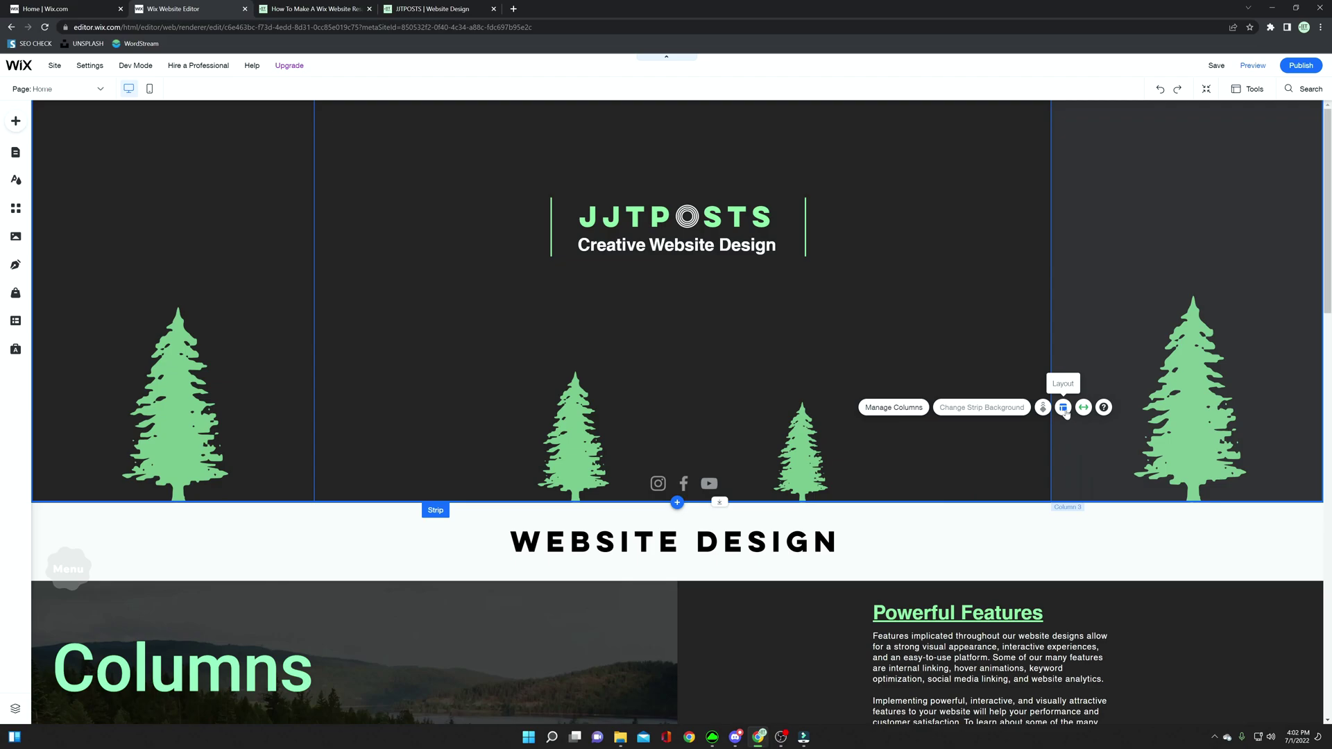
{"action": "left_click", "coordinate": [1064, 410]}
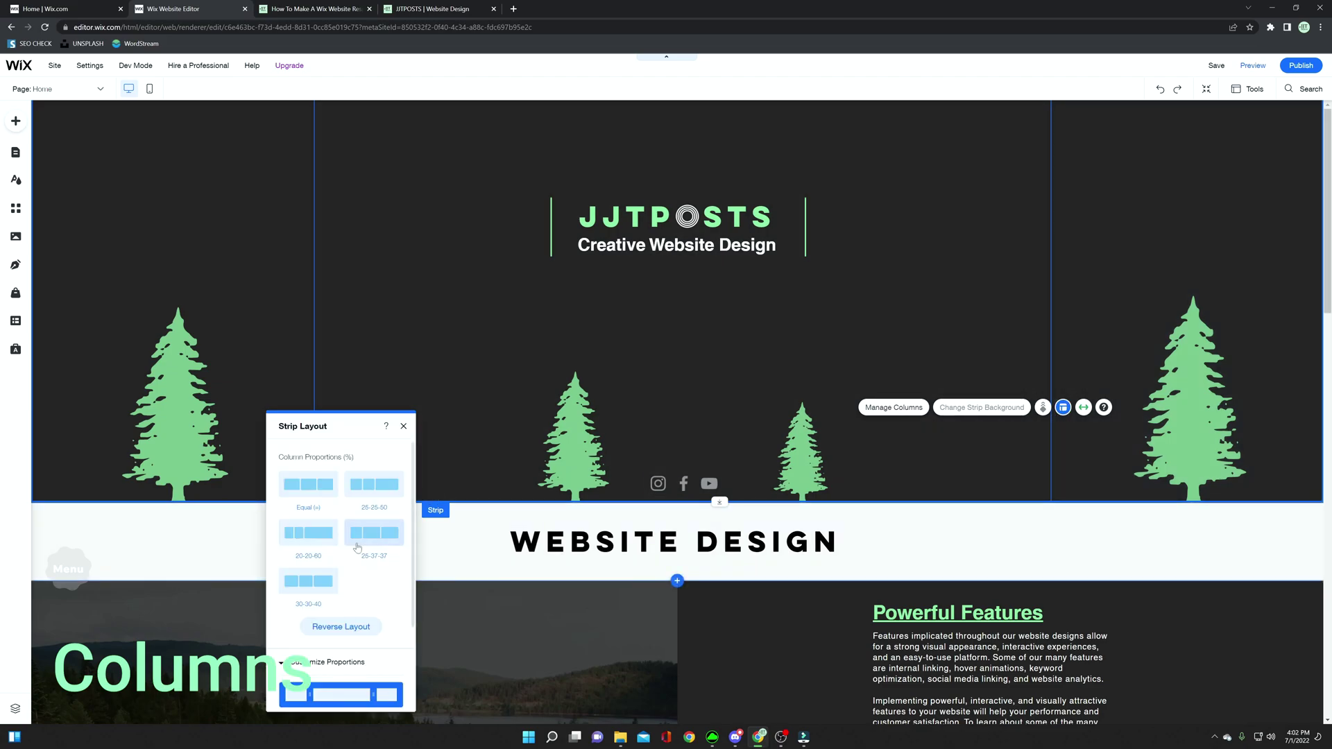
{"action": "scroll", "coordinate": [361, 569], "scroll_direction": "down", "scroll_amount": 2}
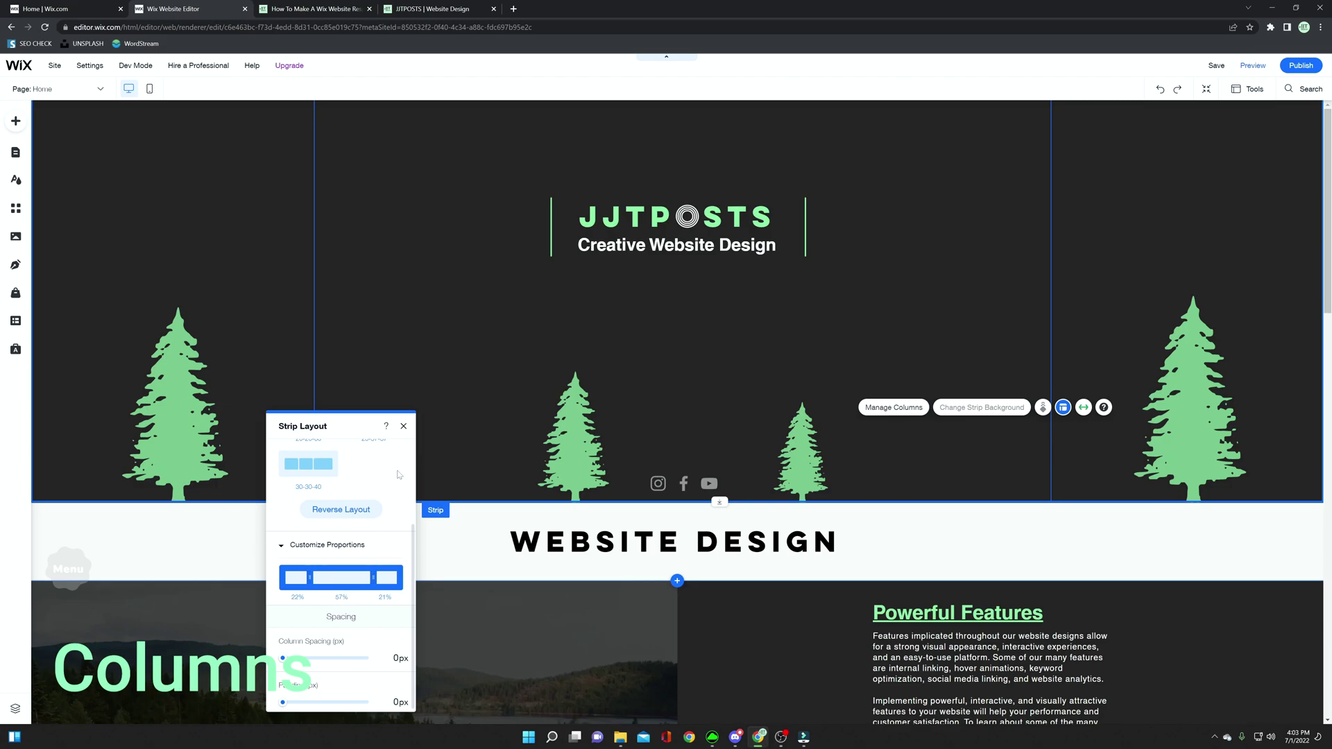
{"action": "left_click", "coordinate": [403, 426]}
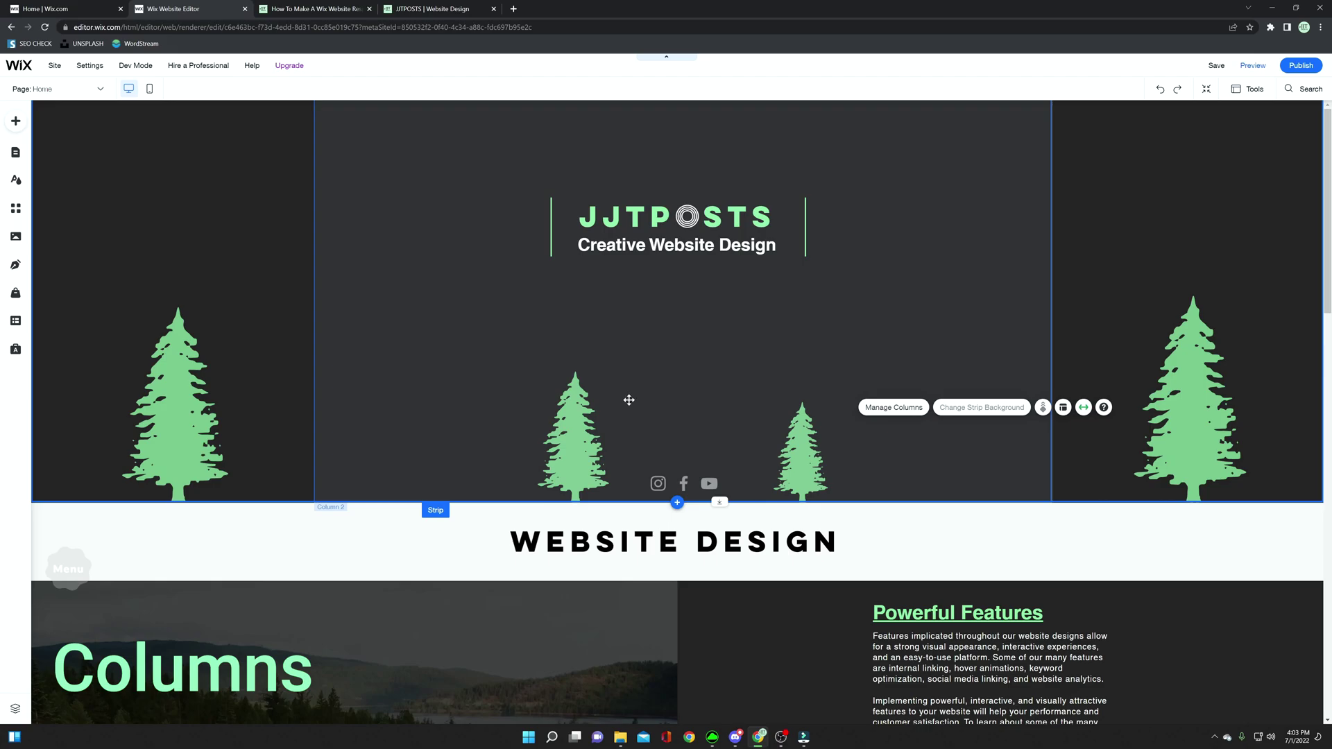
{"action": "scroll", "coordinate": [583, 420], "scroll_direction": "down", "scroll_amount": 3}
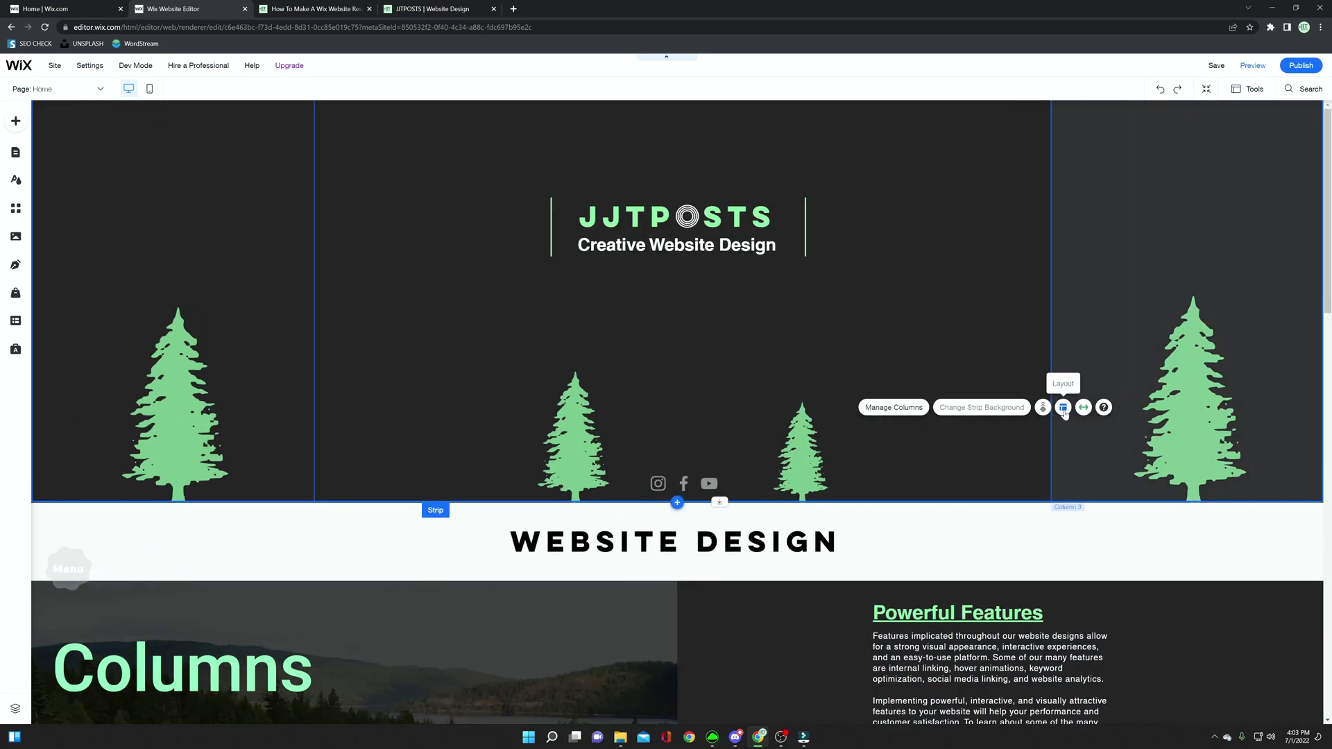
{"action": "left_click", "coordinate": [1063, 408]}
{"action": "left_click", "coordinate": [1047, 434]}
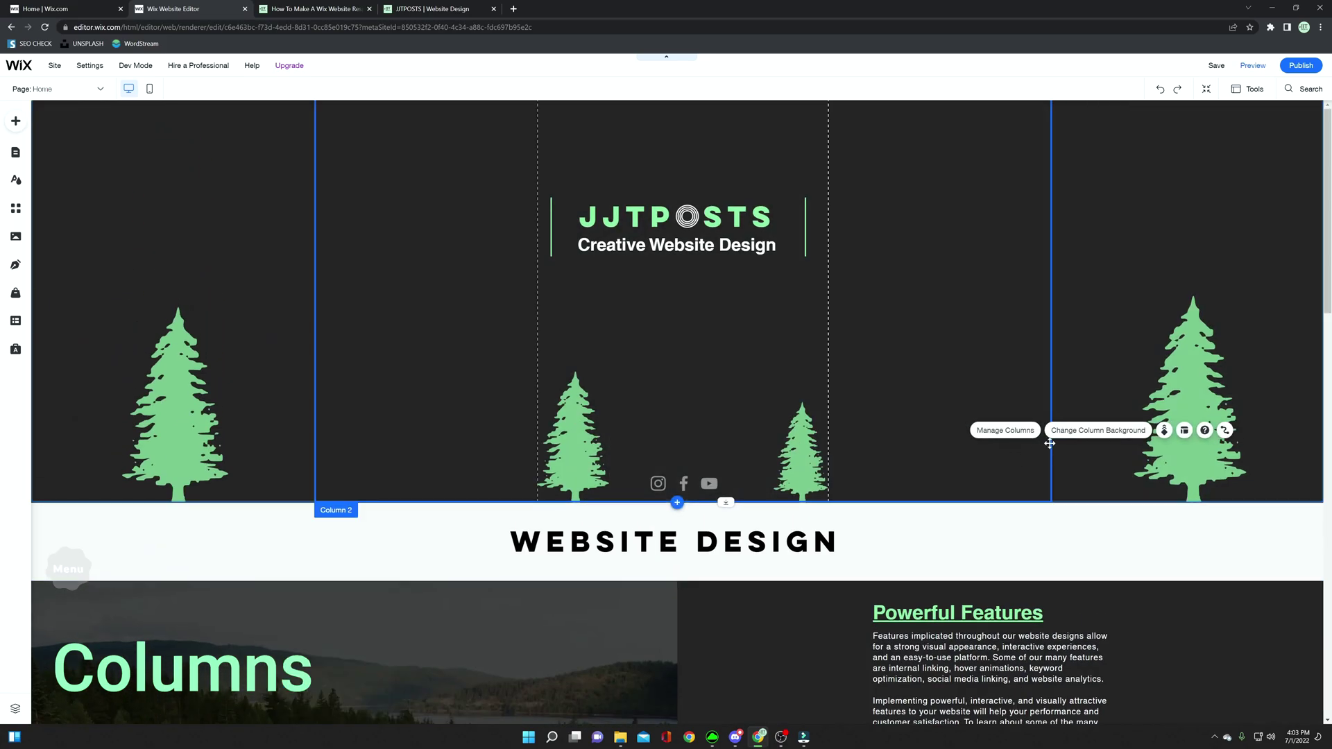
{"action": "left_click", "coordinate": [1004, 431]}
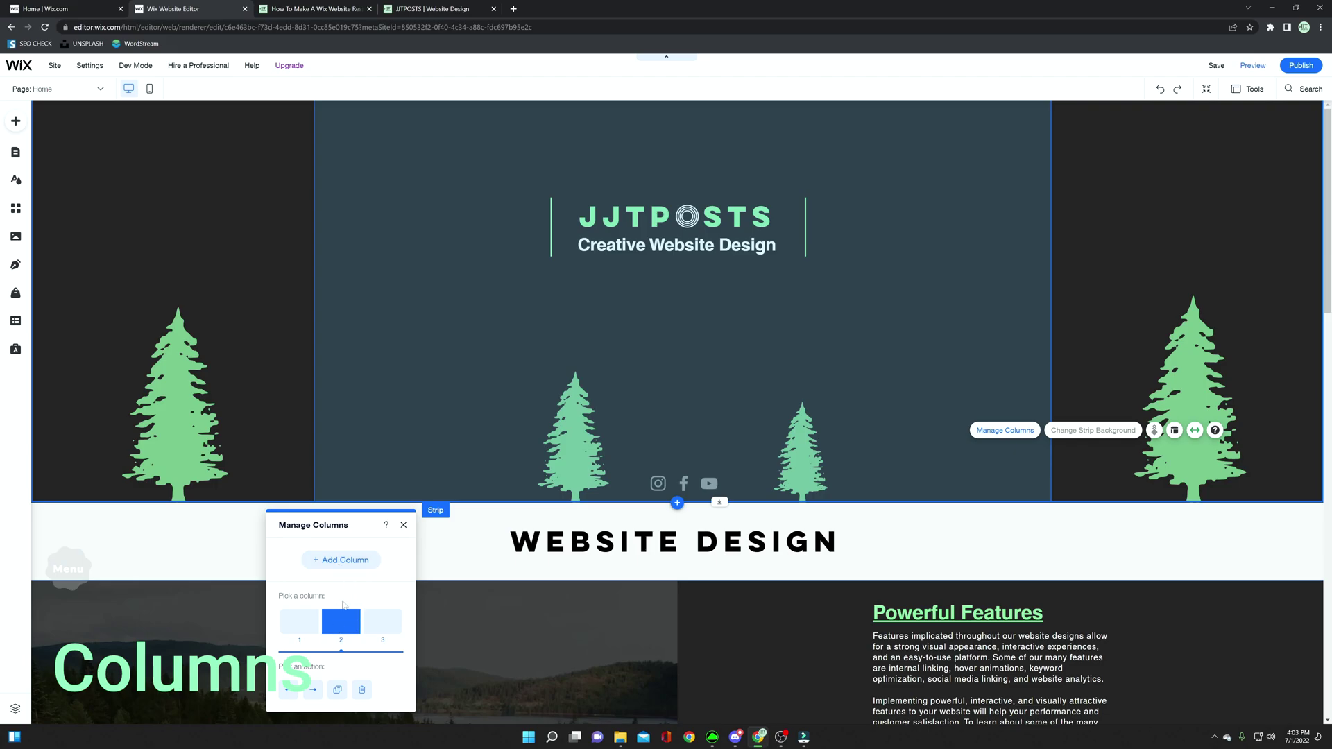
{"action": "left_click", "coordinate": [402, 526]}
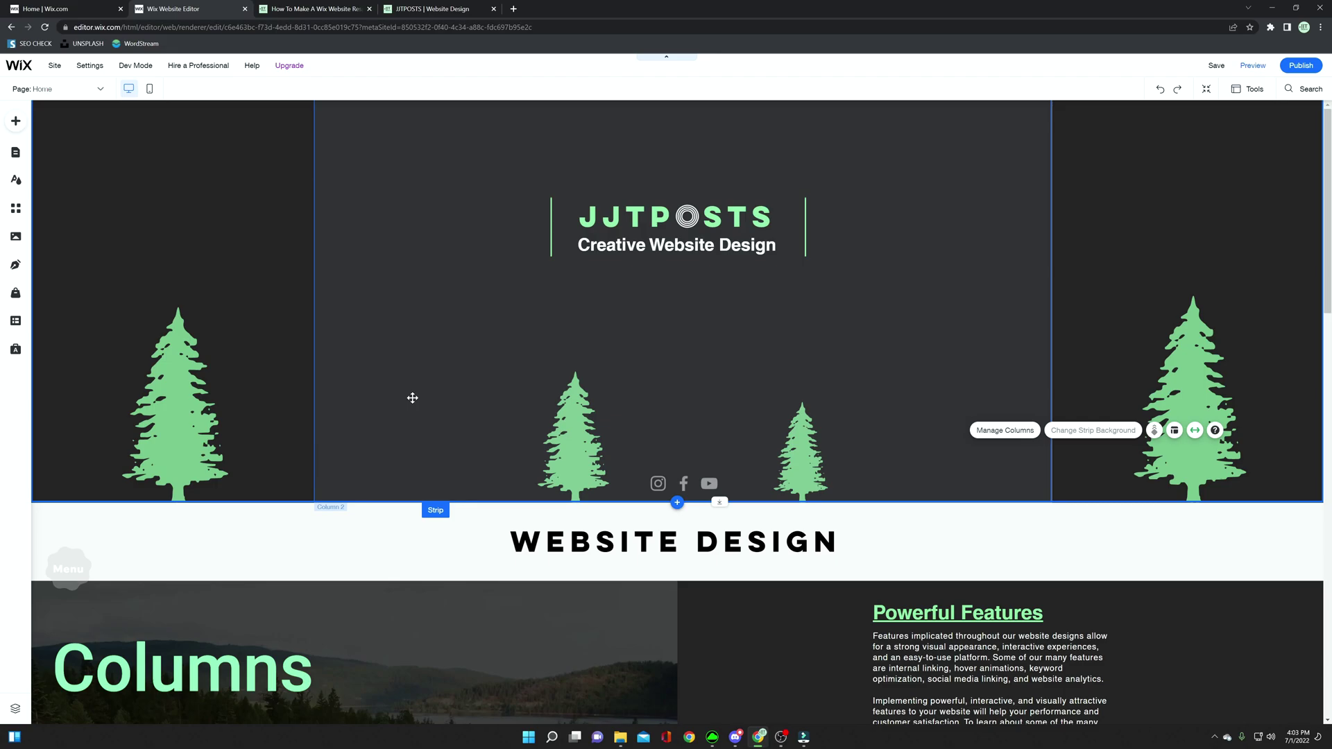
{"action": "scroll", "coordinate": [412, 397], "scroll_direction": "down", "scroll_amount": 6}
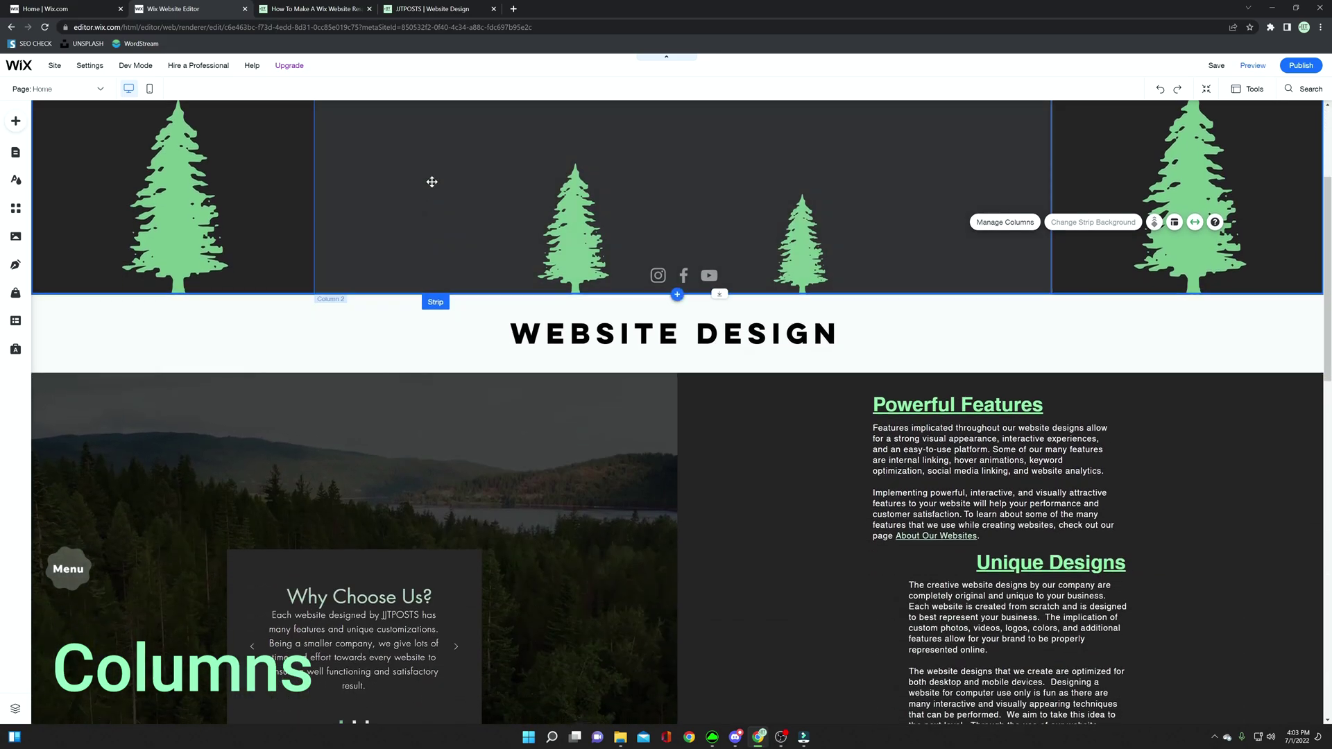
{"action": "scroll", "coordinate": [694, 447], "scroll_direction": "down", "scroll_amount": 9}
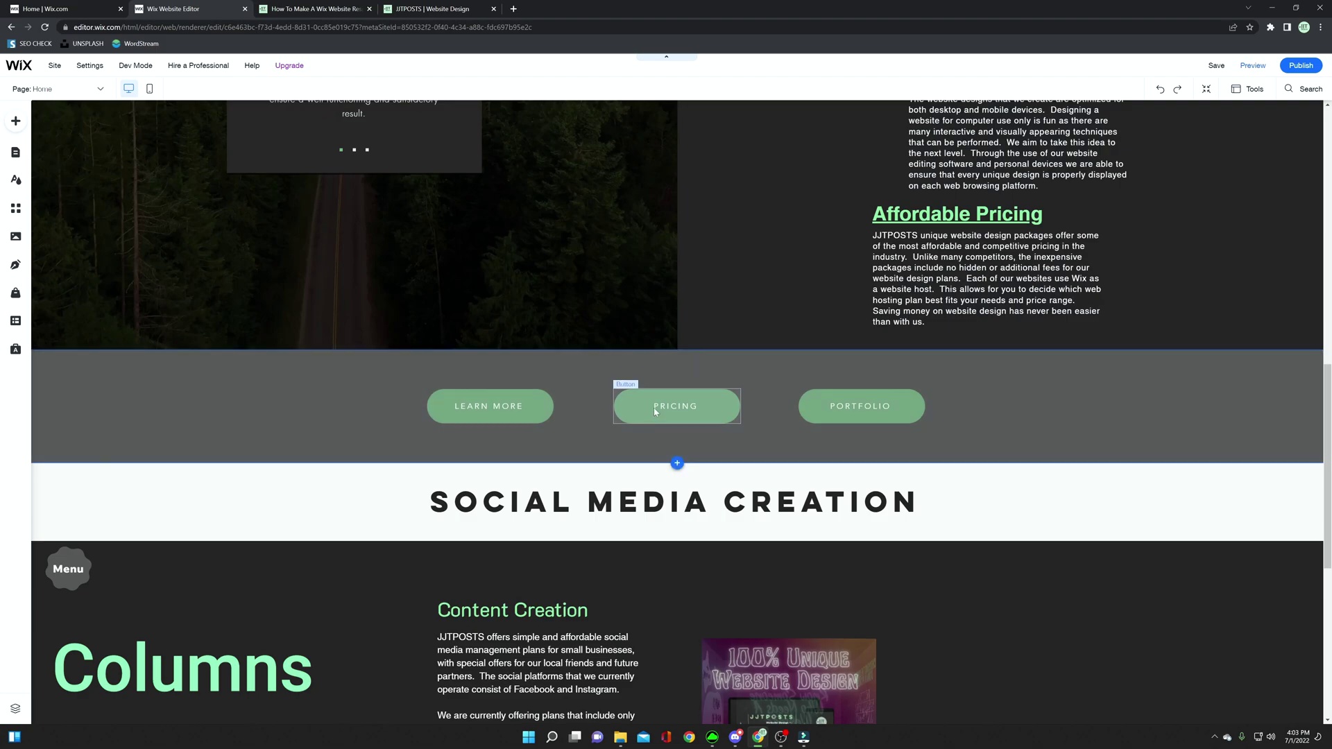
{"action": "scroll", "coordinate": [625, 397], "scroll_direction": "up", "scroll_amount": 5}
{"action": "scroll", "coordinate": [625, 396], "scroll_direction": "up", "scroll_amount": 10}
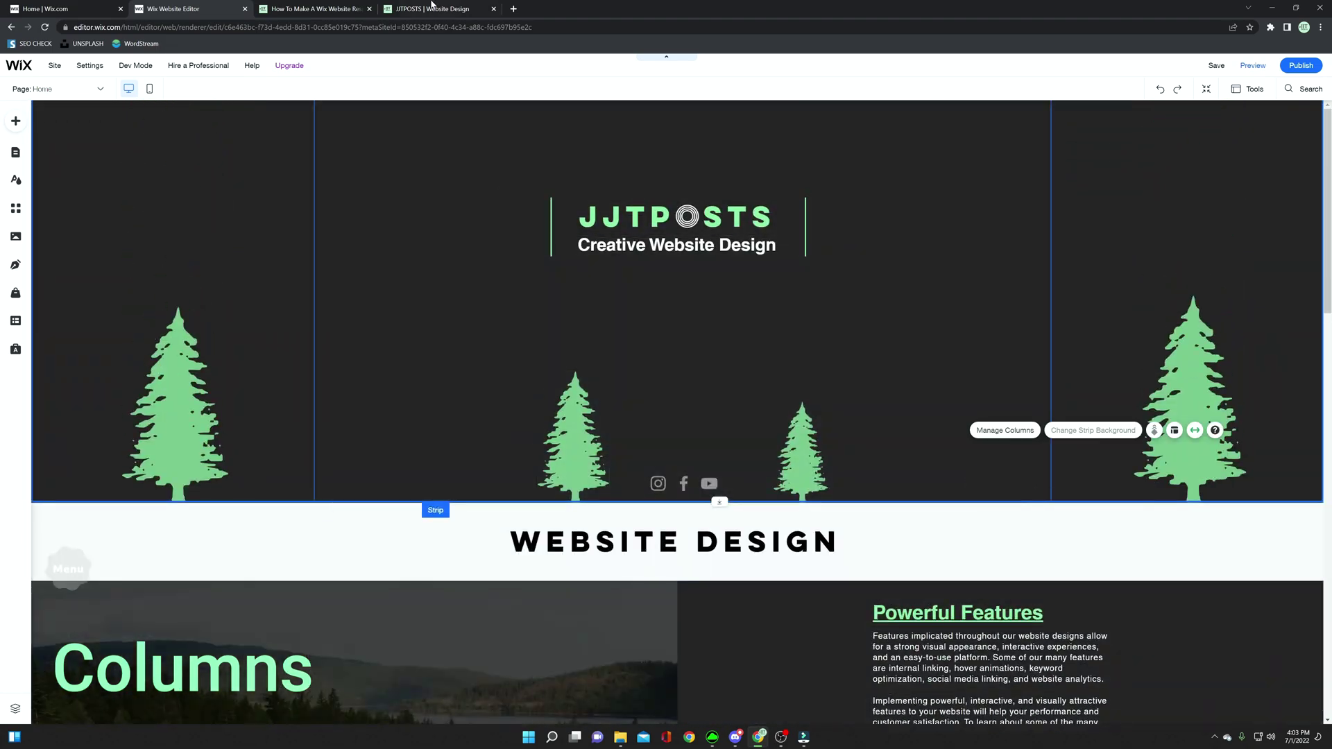
{"action": "left_click", "coordinate": [432, 8]}
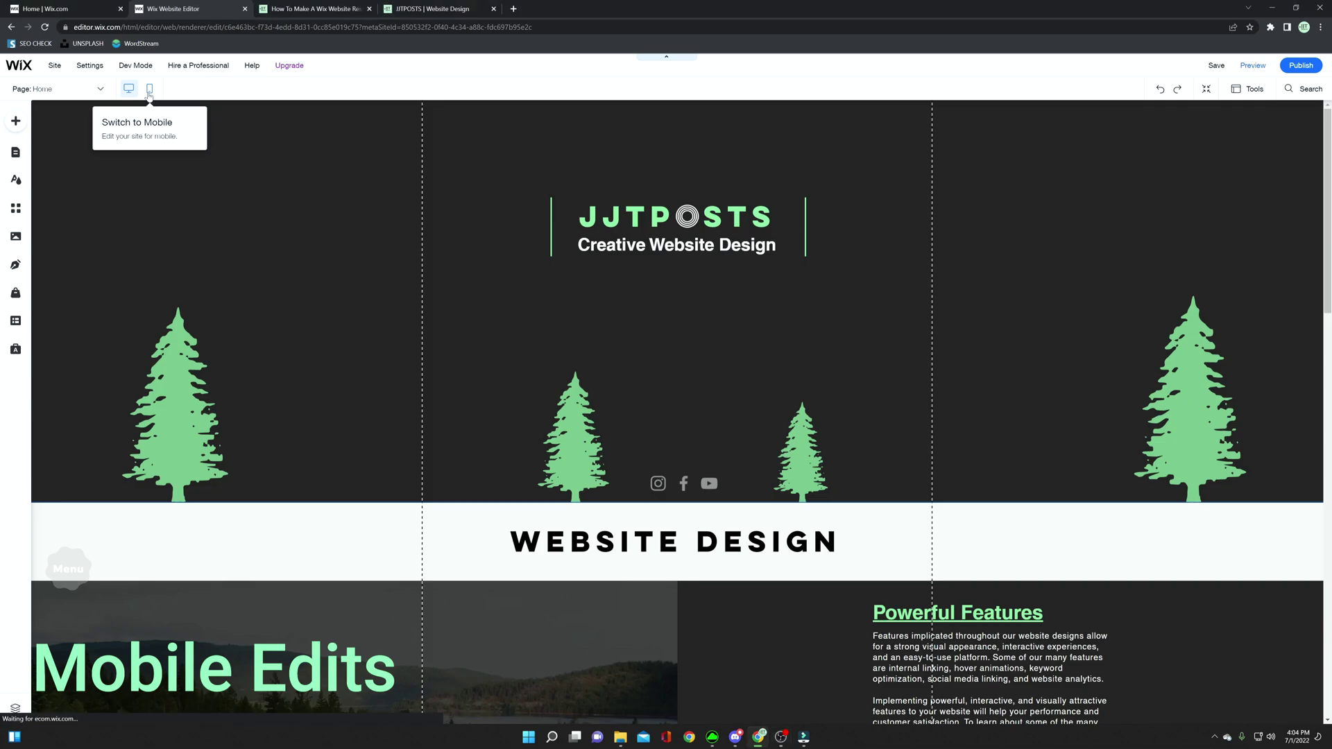
{"action": "left_click", "coordinate": [149, 90]}
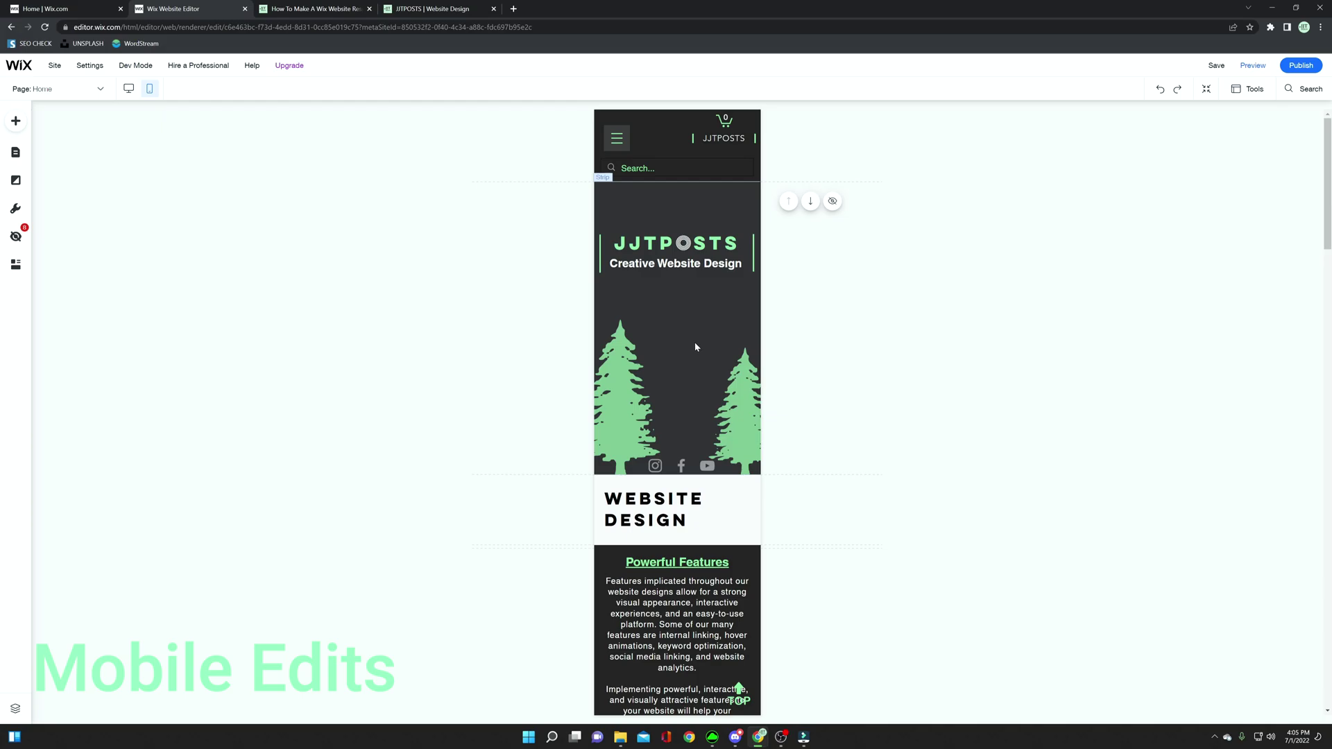
{"action": "scroll", "coordinate": [696, 347], "scroll_direction": "down", "scroll_amount": 3}
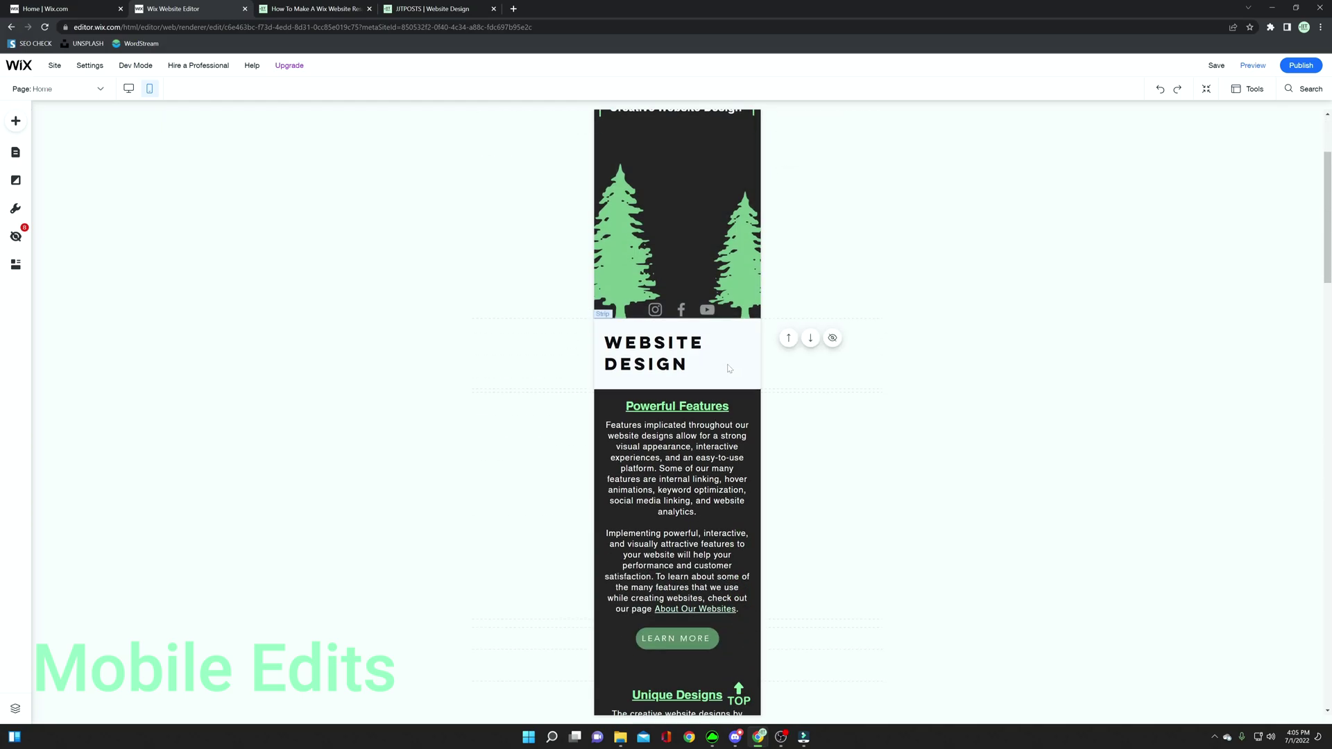
{"action": "scroll", "coordinate": [727, 368], "scroll_direction": "up", "scroll_amount": 3}
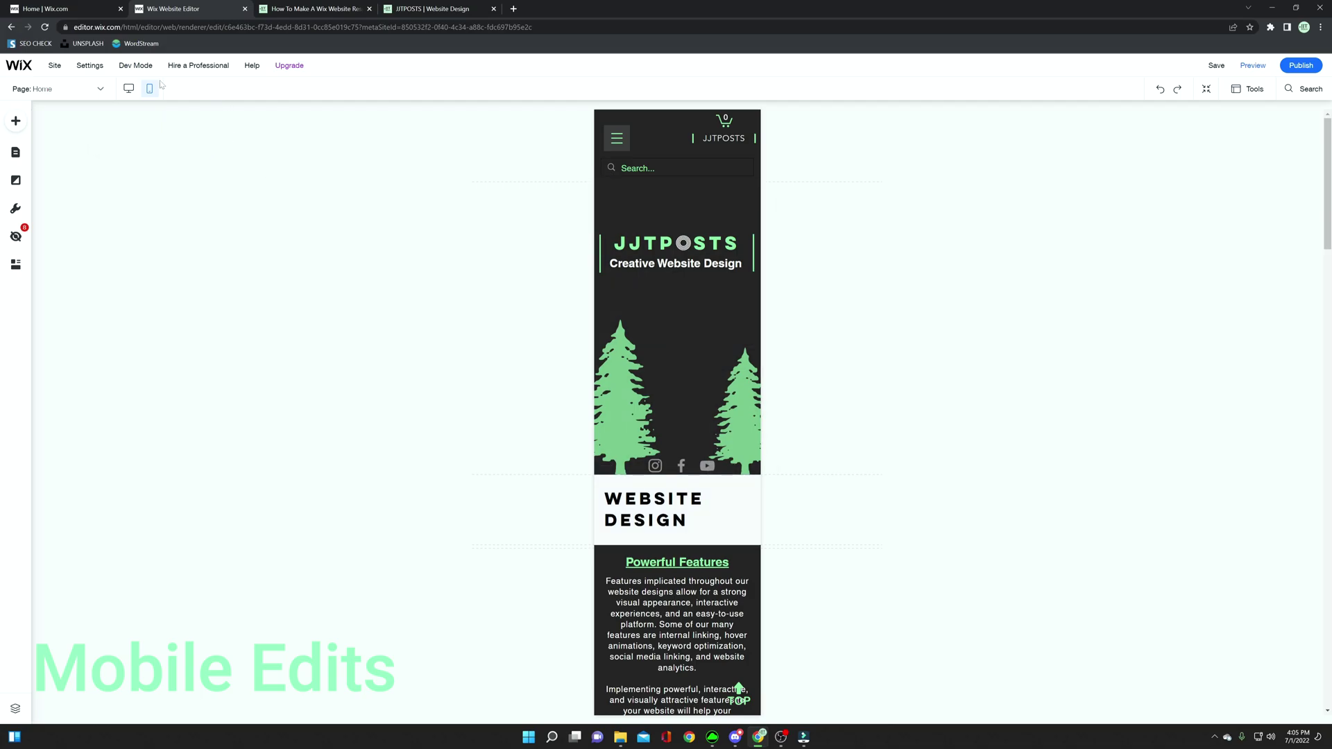
{"action": "left_click", "coordinate": [128, 91]}
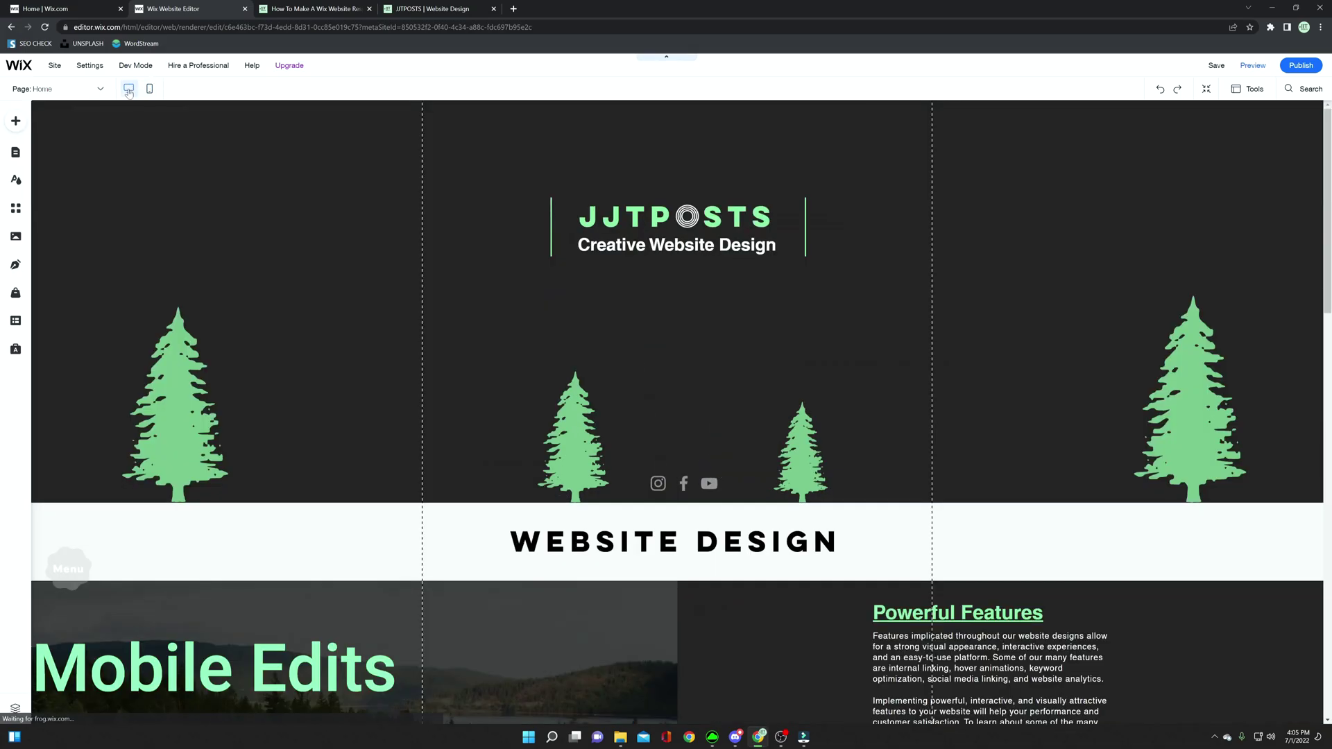